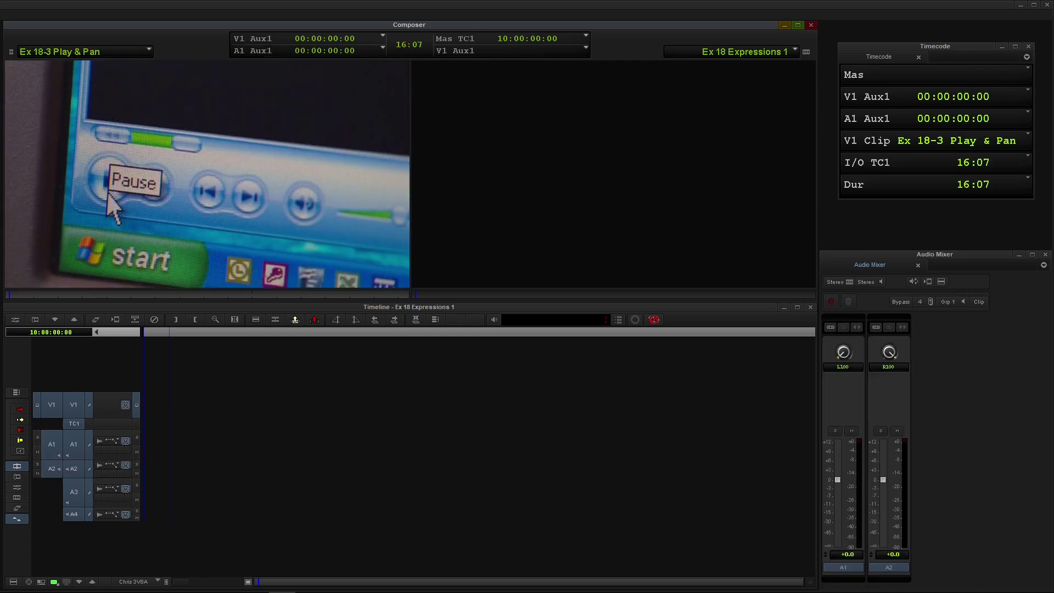
# Step: Review the source clips Ex 18-3 Play & Pan, Ex 18-4 CU Play and Ex 18-5 Laptop by playing each one
pyautogui.press('space')
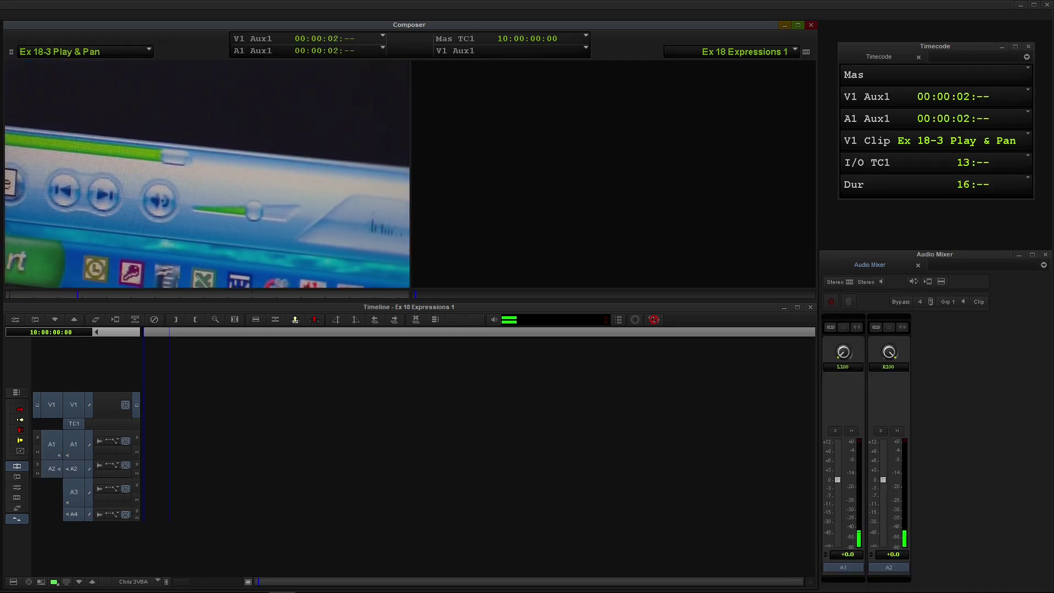
pyautogui.click(68, 52)
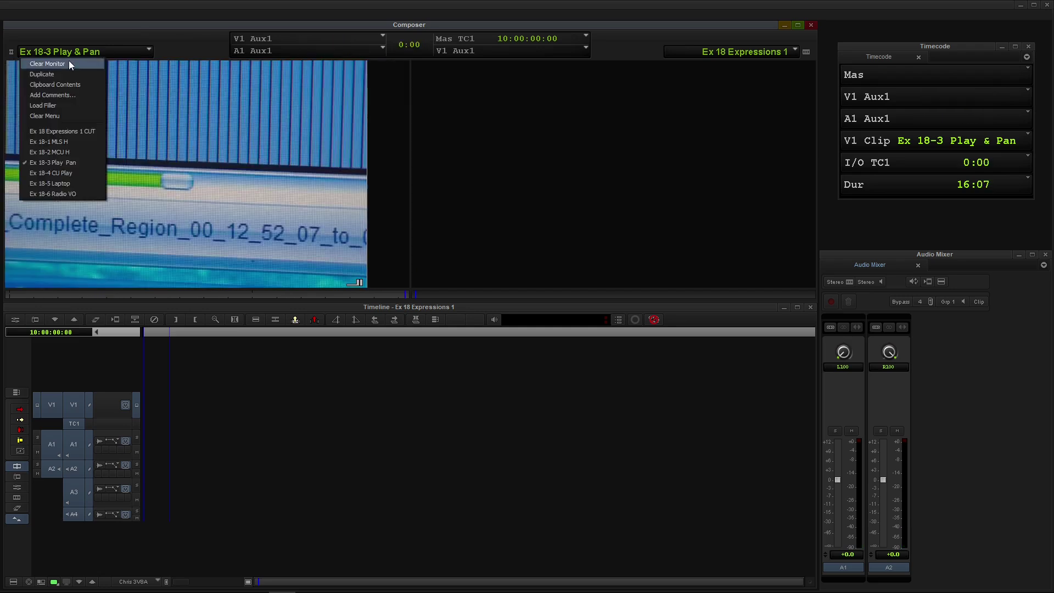
pyautogui.click(57, 174)
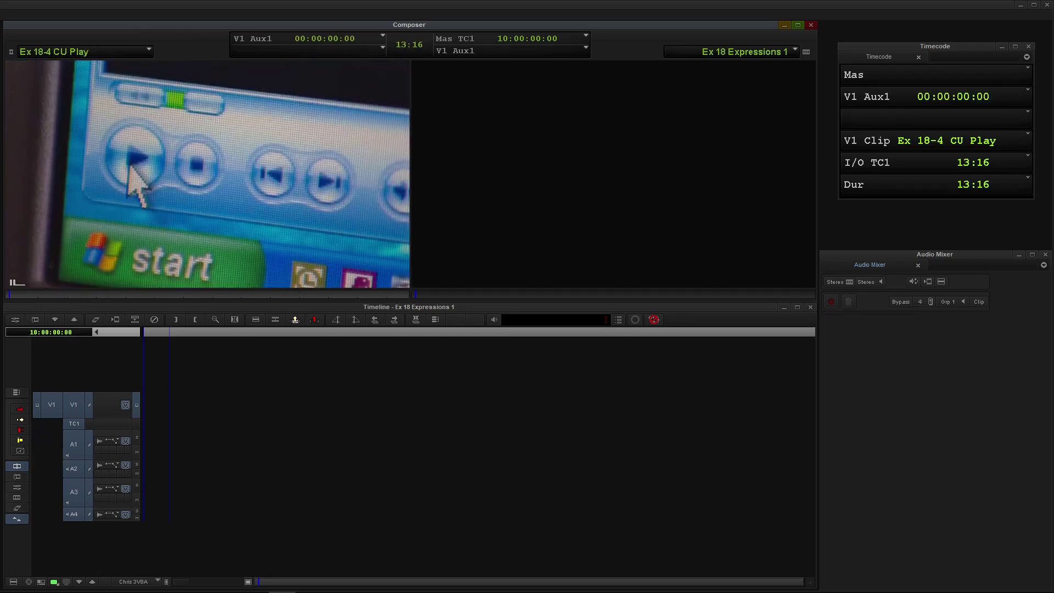
pyautogui.press('space')
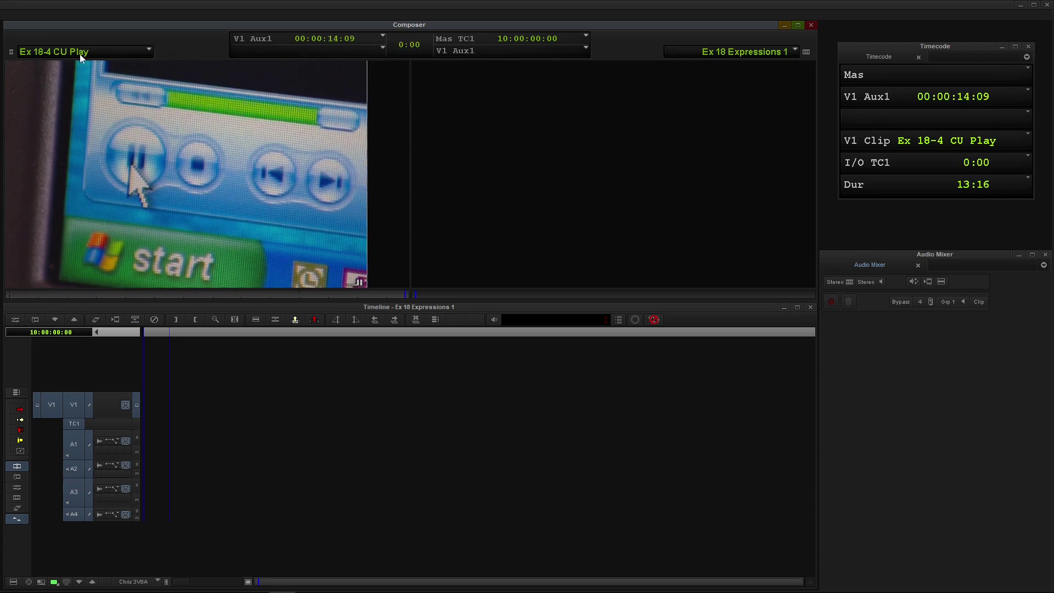
pyautogui.click(81, 52)
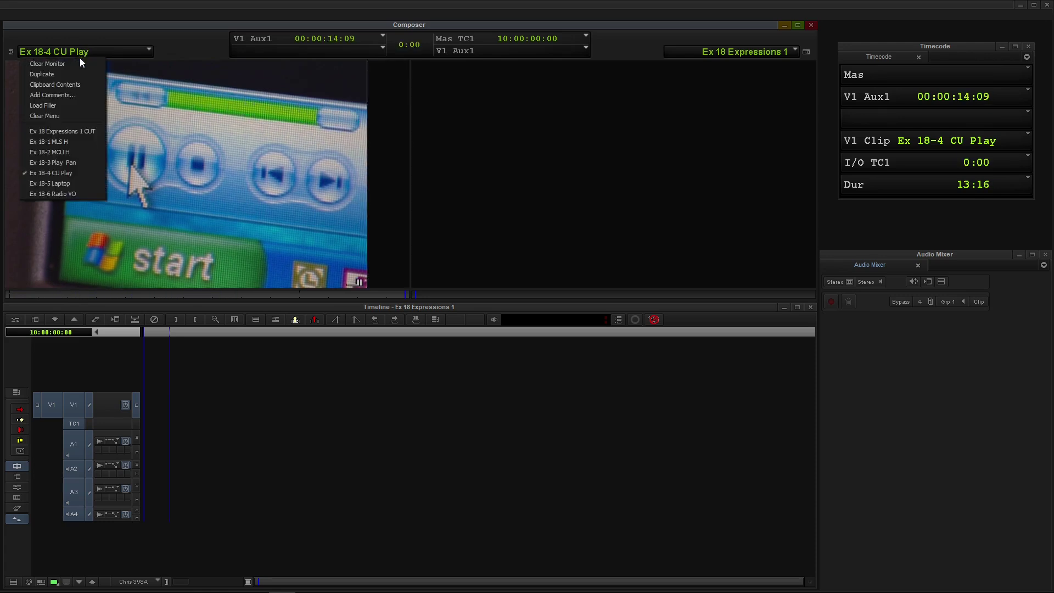
pyautogui.click(63, 183)
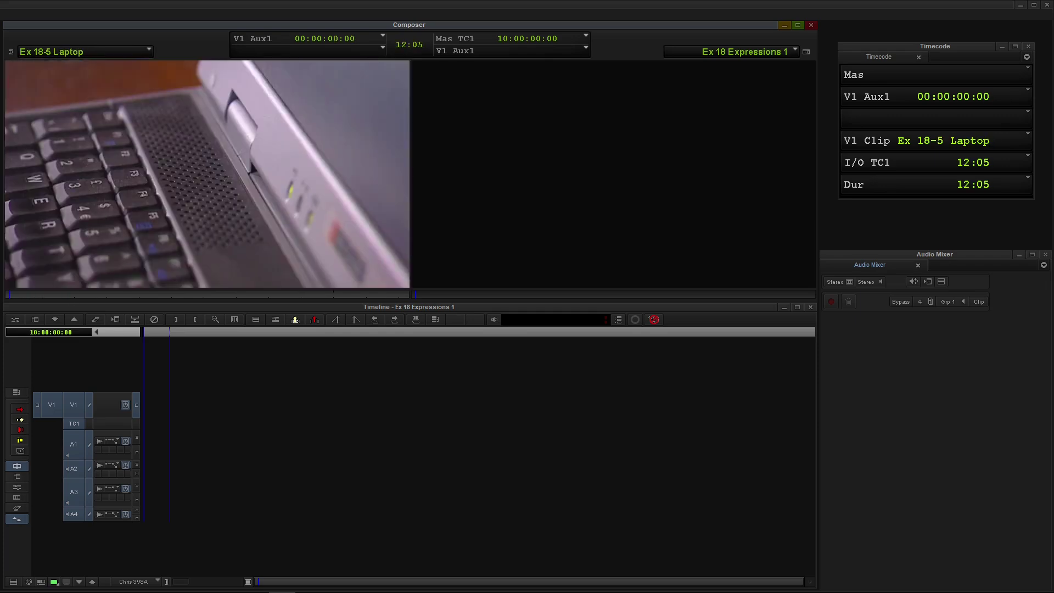
pyautogui.press('space')
# Step: Load Ex 18-6 Radio VO, mark its full length and splice it into the sequence on audio tracks A1 and A2
pyautogui.click(54, 54)
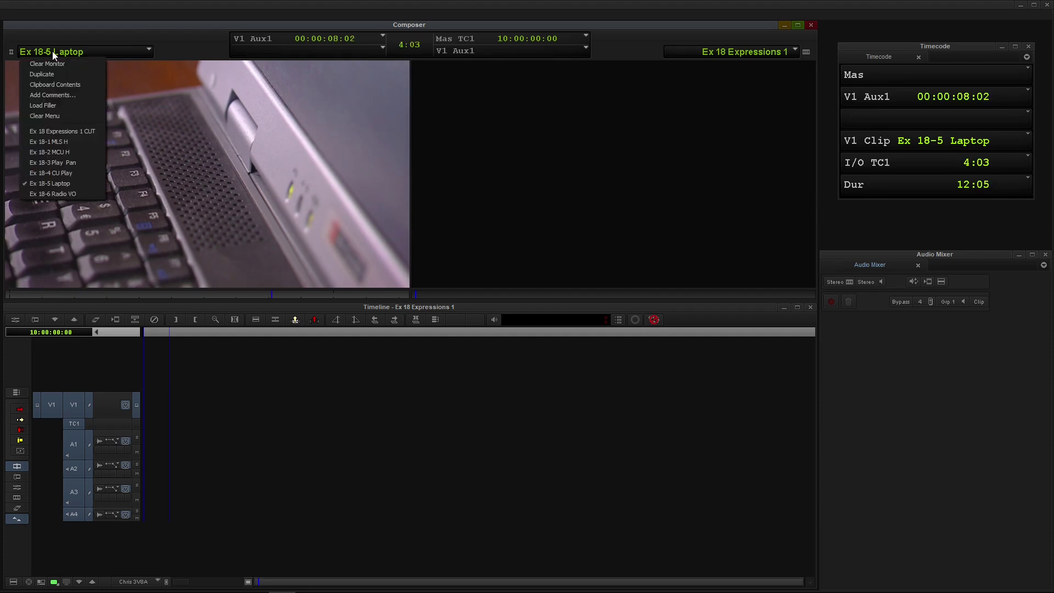
pyautogui.click(106, 35)
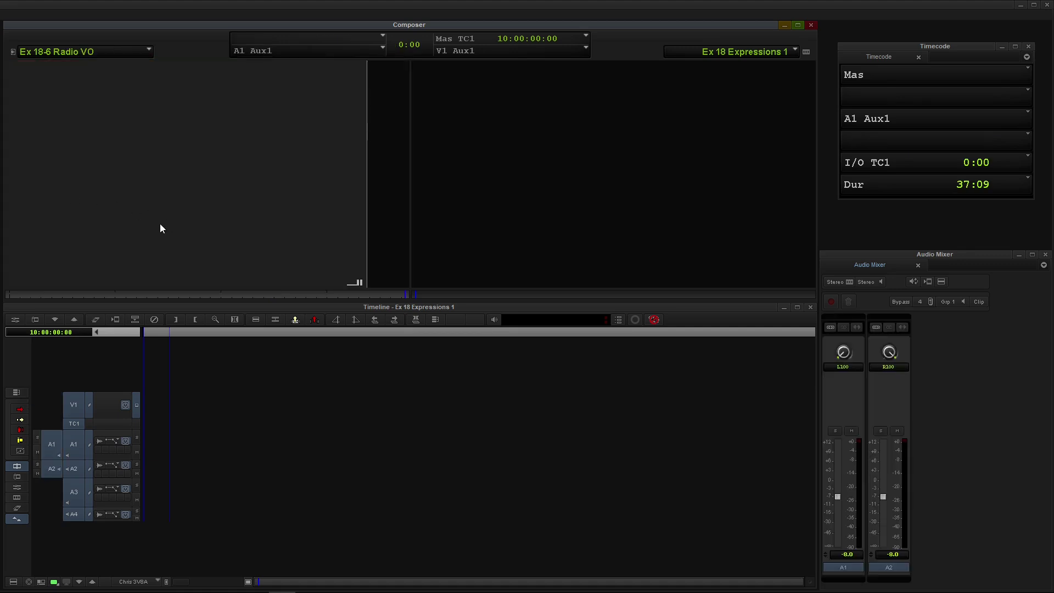
pyautogui.press('r')
pyautogui.press('End')
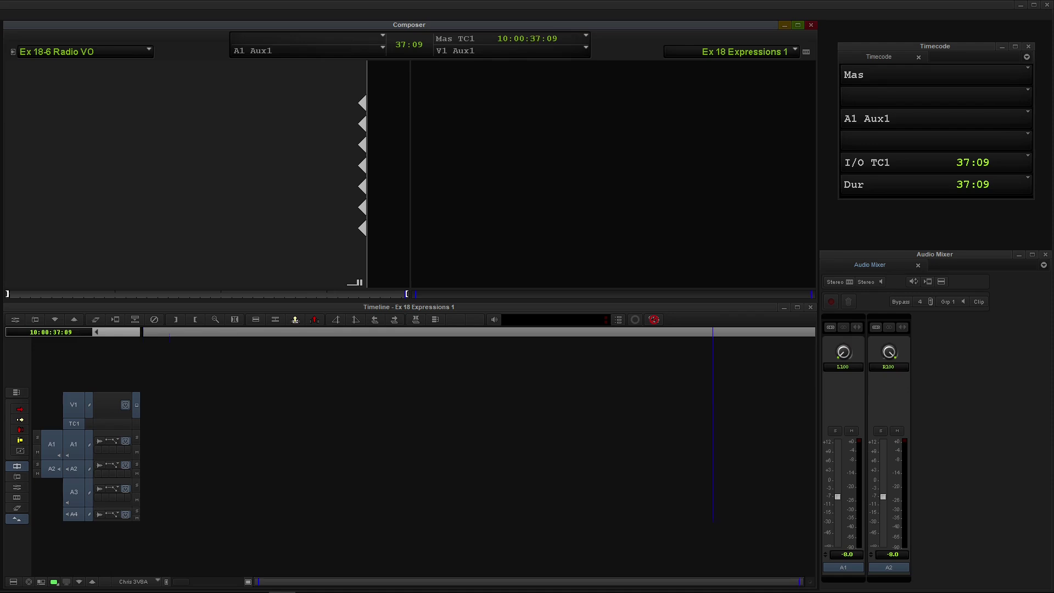
pyautogui.press('v')
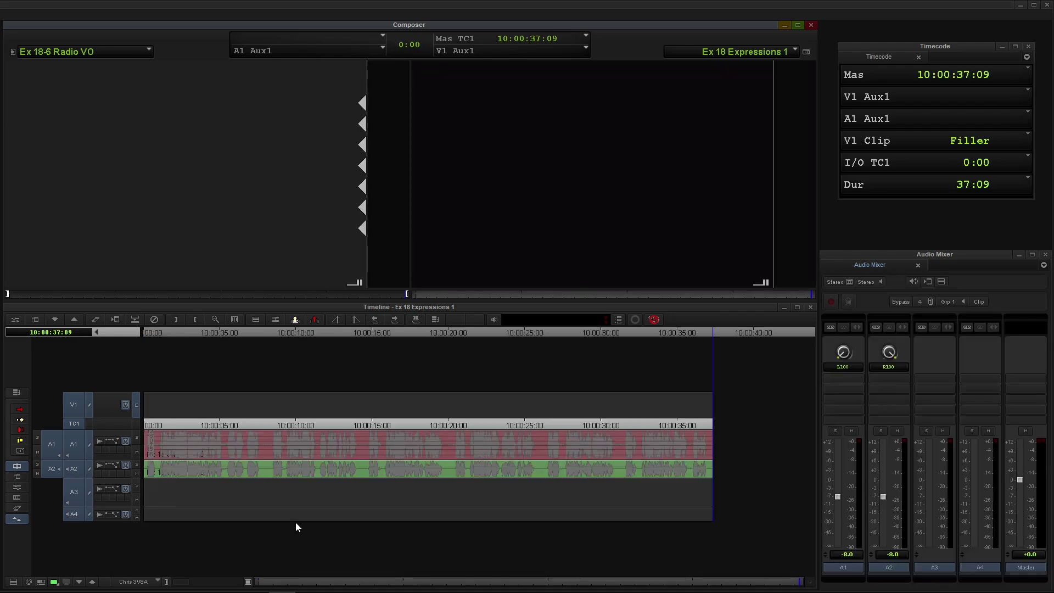
# Step: Play the first seconds of the voice-over in the sequence and return to its start
pyautogui.click(124, 411)
pyautogui.press('Home')
pyautogui.press('space')
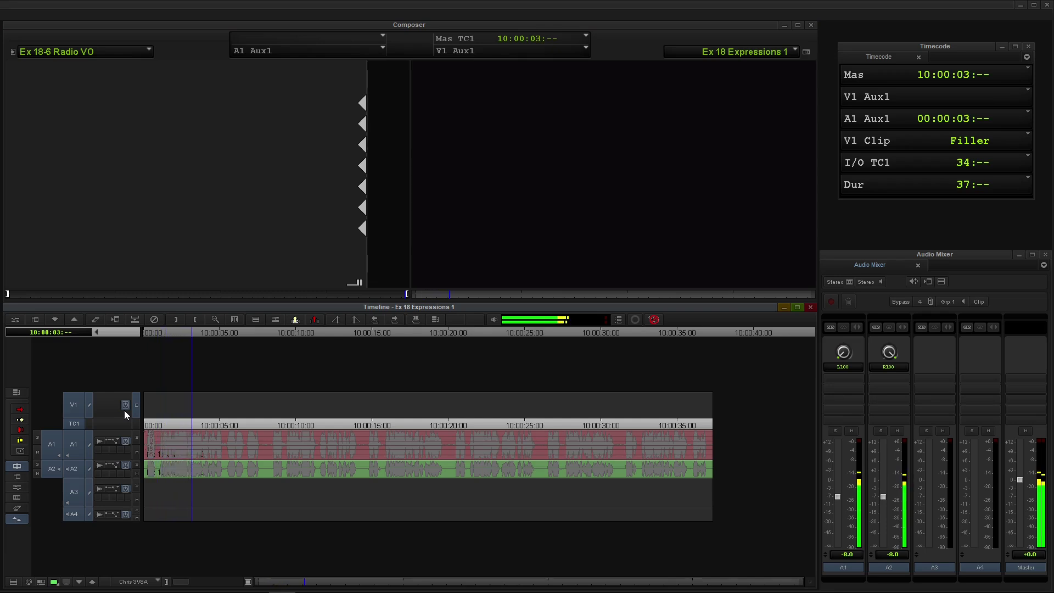
pyautogui.press('space')
pyautogui.press('Home')
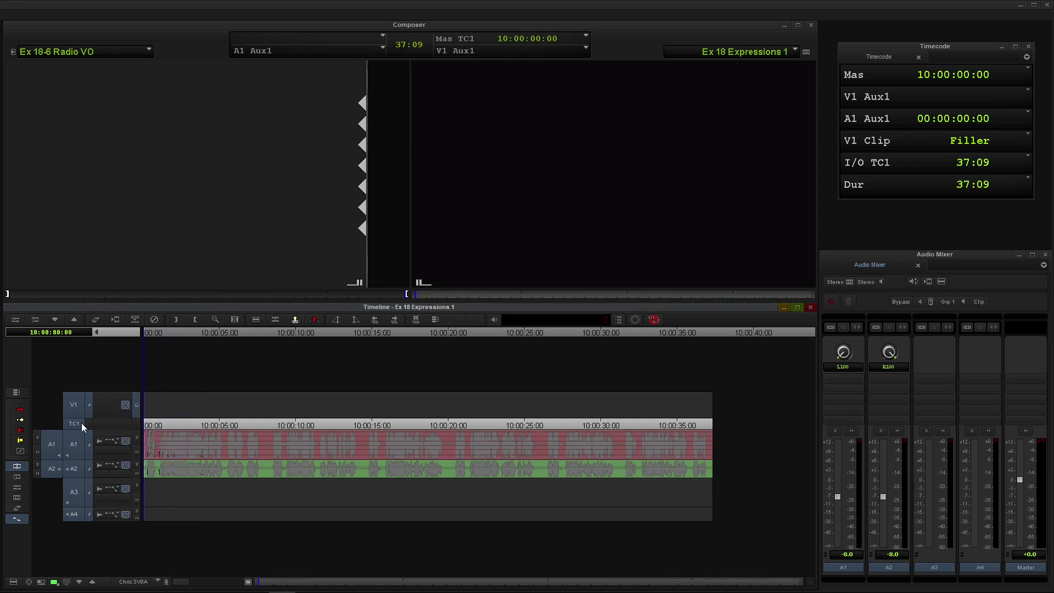
# Step: Load Ex 18-4 CU Play and mark a section 2:21 long, ending at 00:00:05:20
pyautogui.click(114, 52)
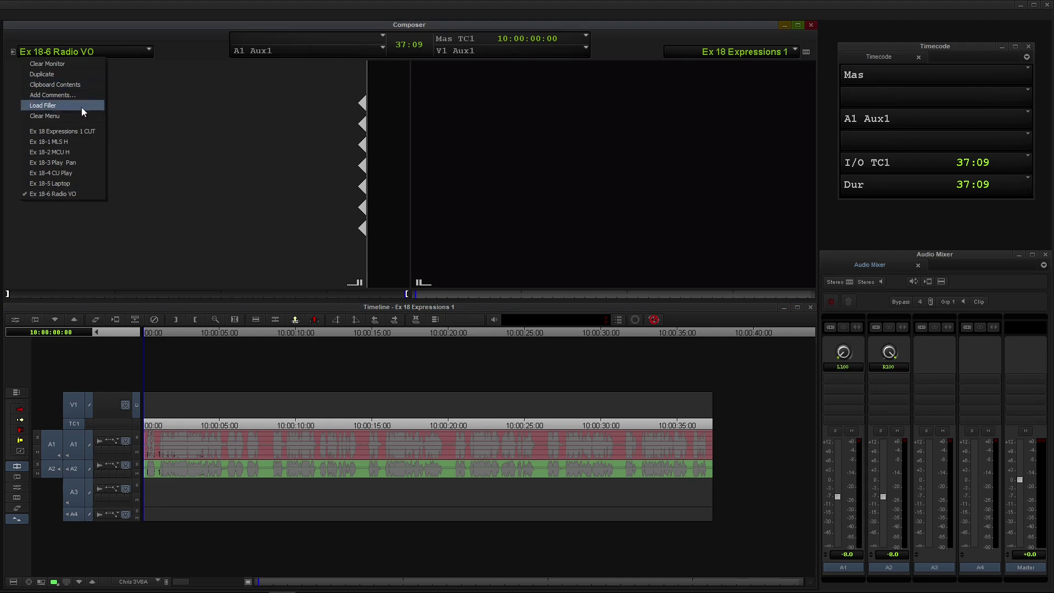
pyautogui.click(61, 172)
pyautogui.moveTo(22, 297); pyautogui.dragTo(94, 299)
pyautogui.press('o')
pyautogui.press('space')
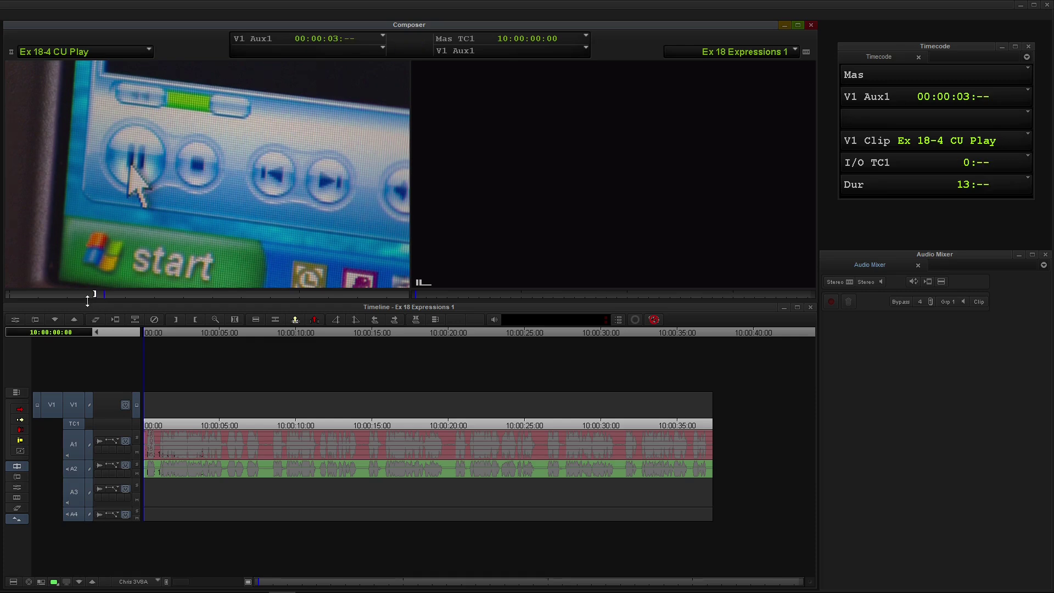
pyautogui.press('space')
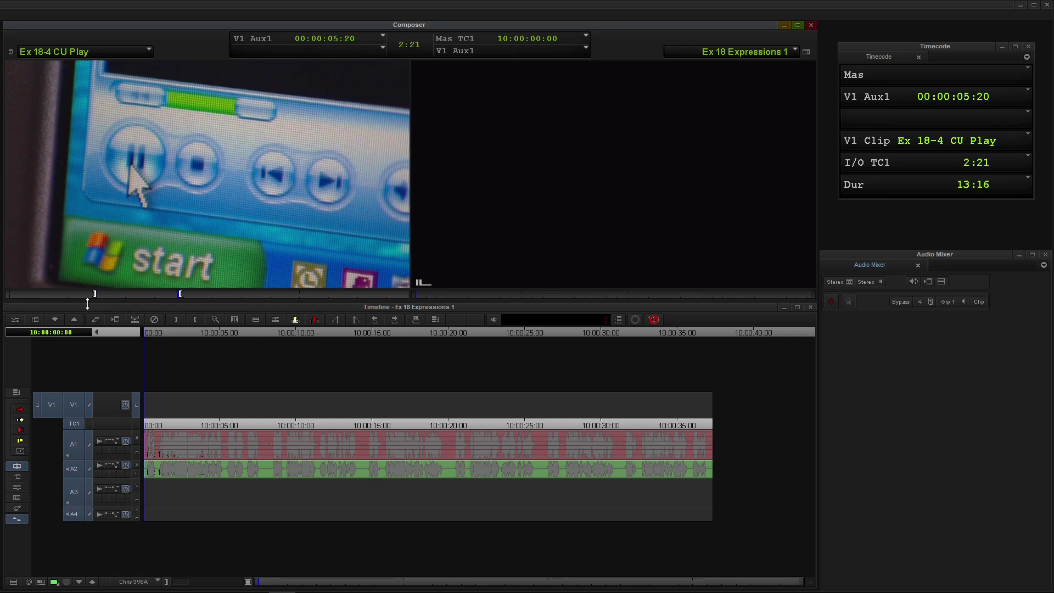
# Step: Deselect the sequence's audio tracks and overwrite the marked Ex 18-4 CU Play section onto V1 at the sequence start
pyautogui.click(82, 442)
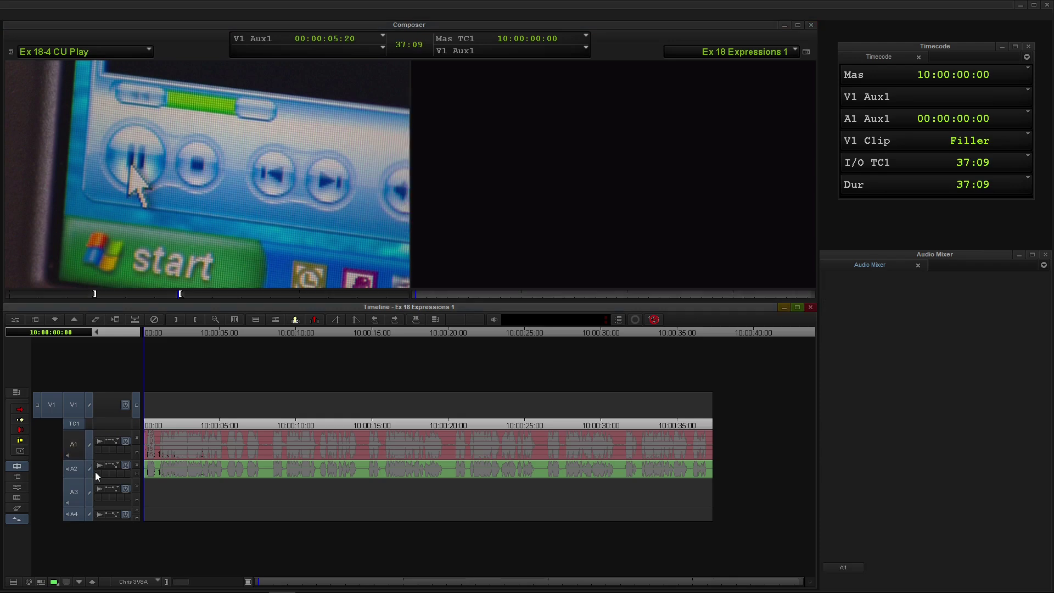
pyautogui.click(81, 514)
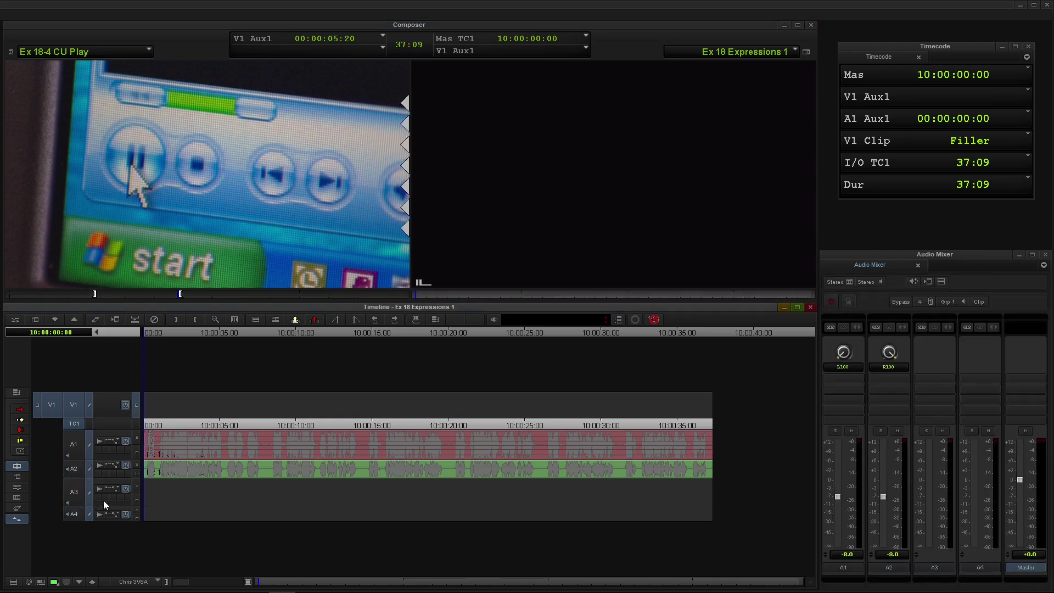
pyautogui.press('b')
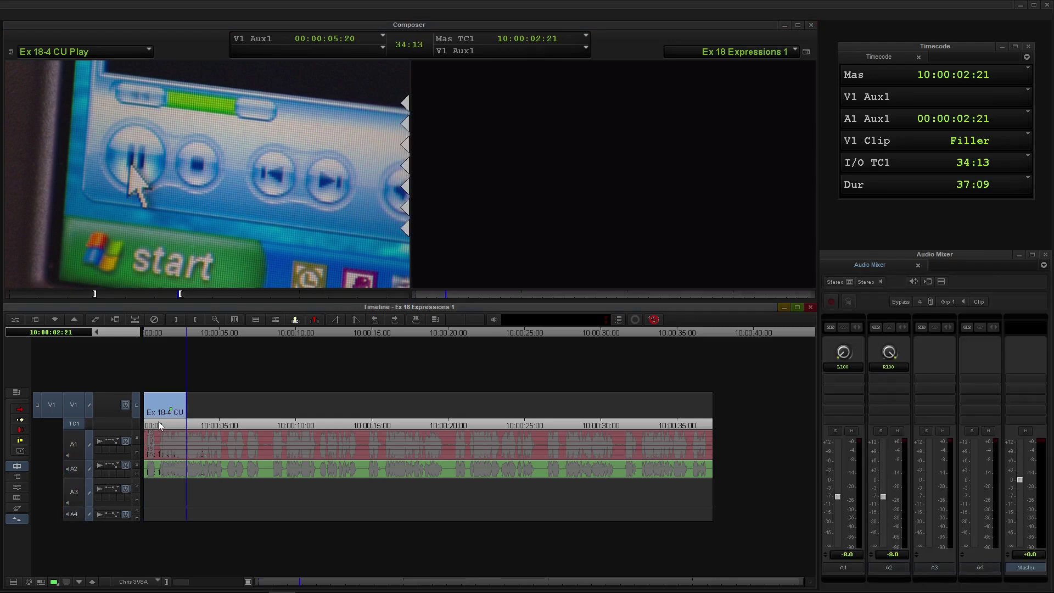
# Step: Play the opening shot against the voice-over and mark a sequence In point just over one second in
pyautogui.press('Home')
pyautogui.press('space')
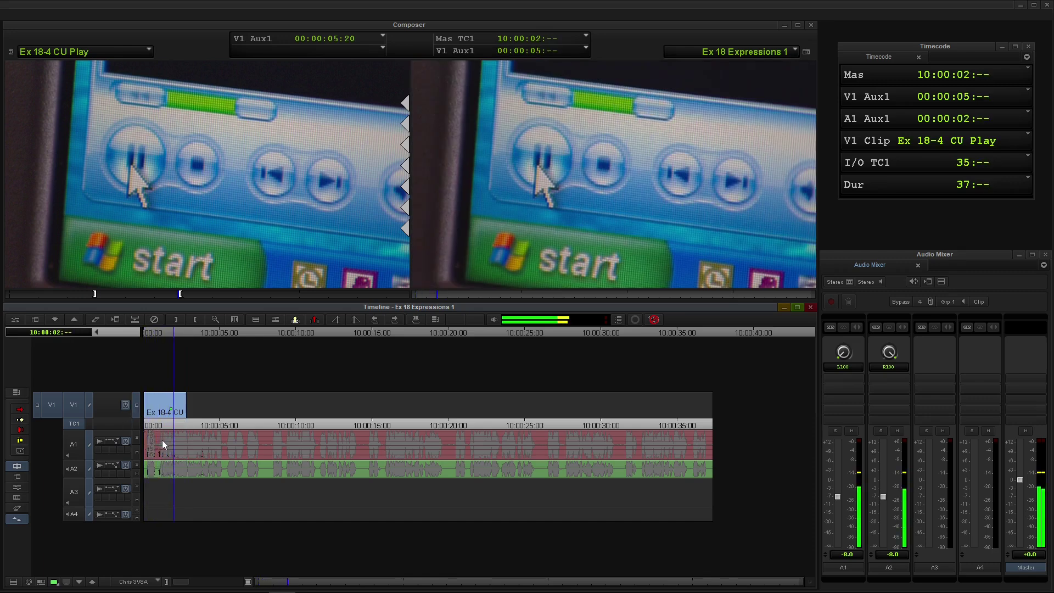
pyautogui.click(164, 424)
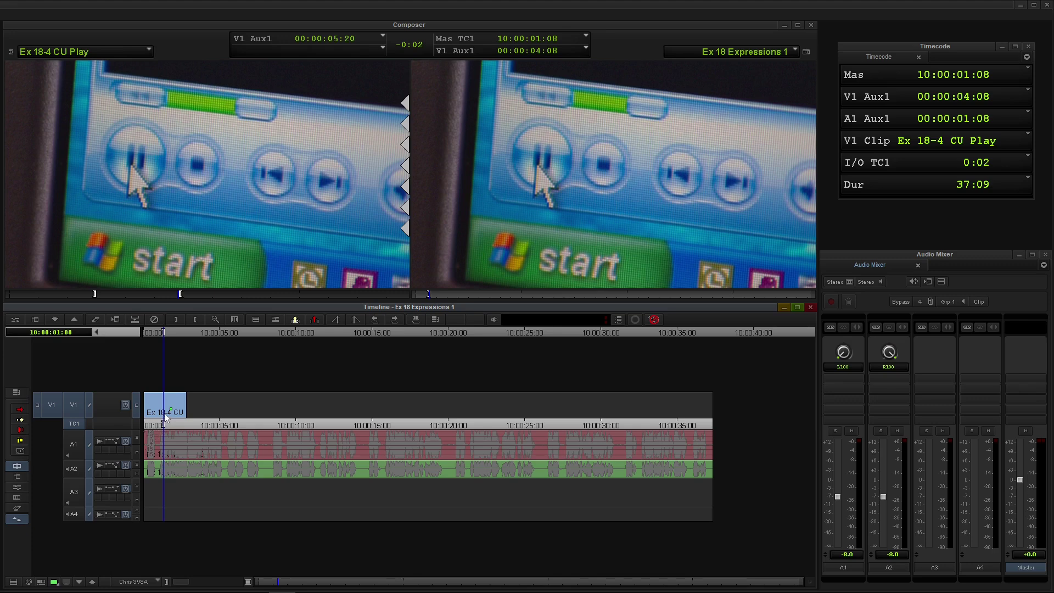
pyautogui.moveTo(165, 417); pyautogui.dragTo(161, 420)
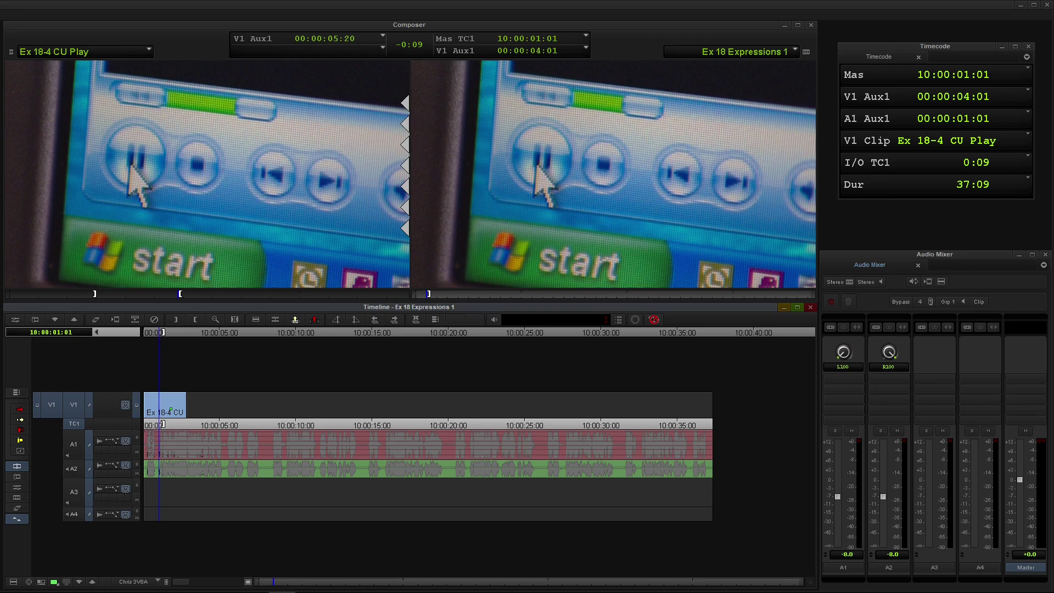
# Step: Load Ex 18-1 MLS H with its In point at 00:00:02:13 and mark the sequence In point at 10:00:04:00
pyautogui.click(84, 53)
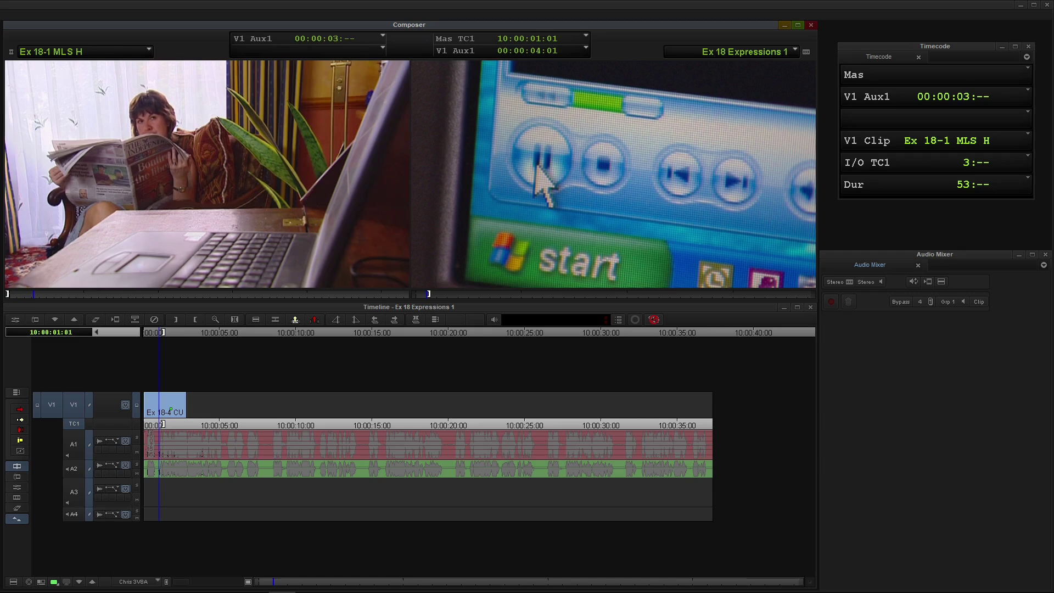
pyautogui.press('space')
pyautogui.click(170, 413)
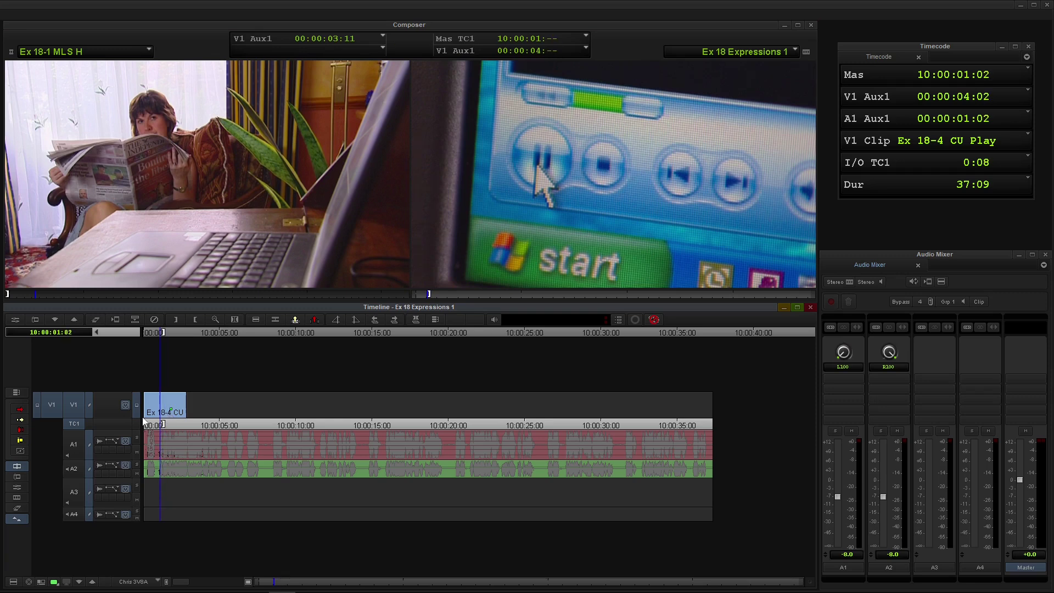
pyautogui.press('space')
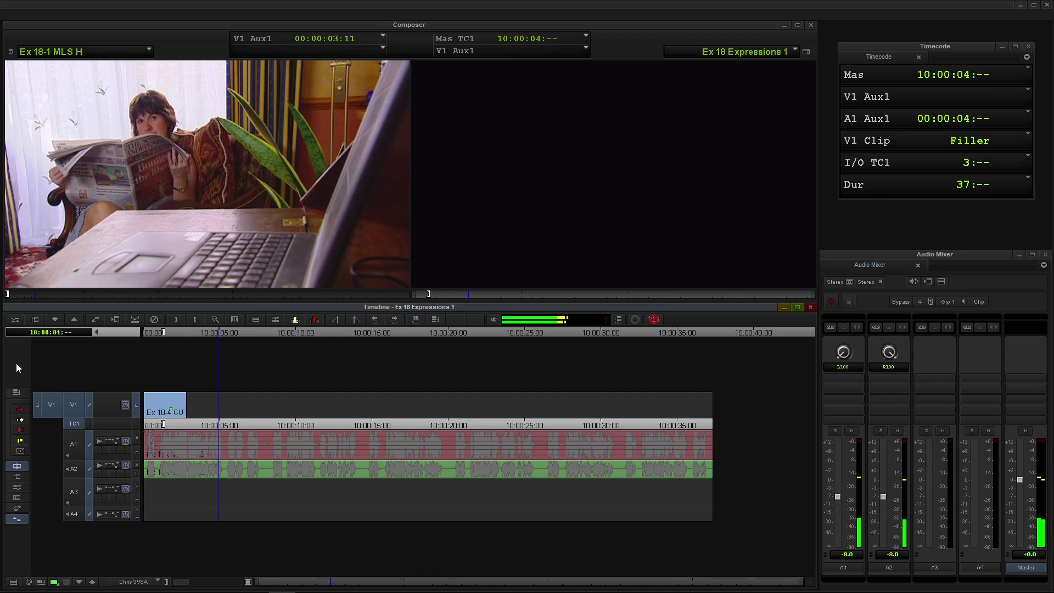
pyautogui.click(203, 422)
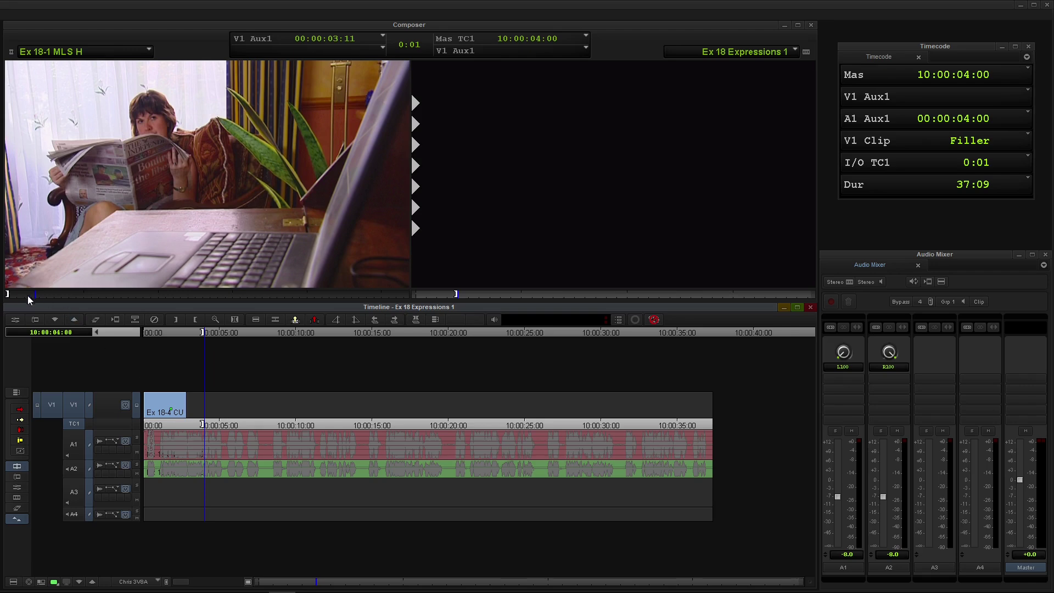
pyautogui.moveTo(11, 298)
pyautogui.mouseDown()
pyautogui.moveTo(37, 298)
pyautogui.moveTo(27, 299)
pyautogui.mouseUp()
pyautogui.press('i')
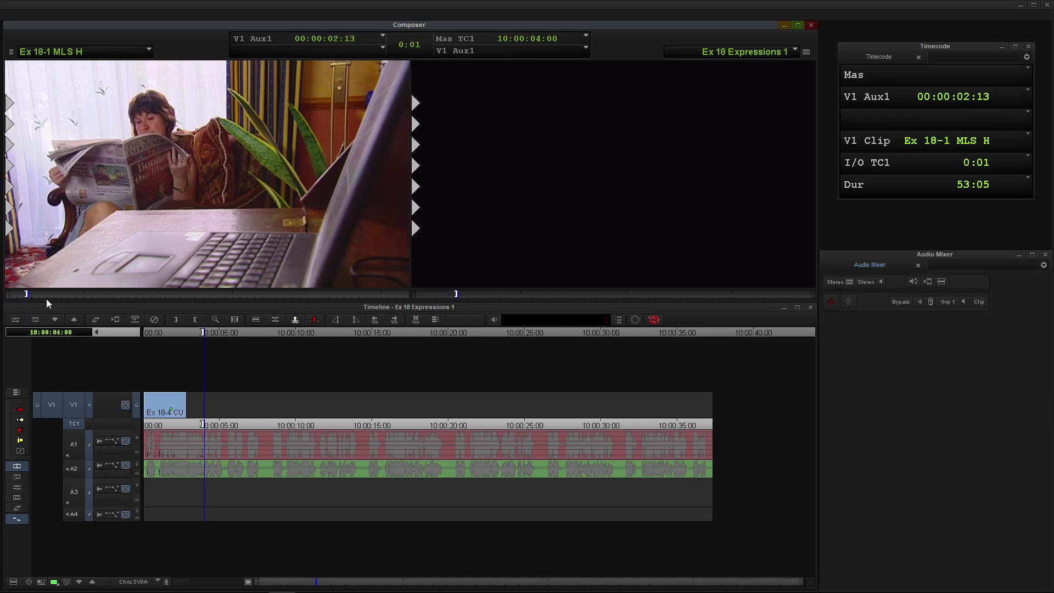
# Step: Mark the sequence Out point at 10:00:08:03 and overwrite Ex 18-1 MLS H onto V1 in the marked range
pyautogui.moveTo(213, 423); pyautogui.dragTo(239, 417)
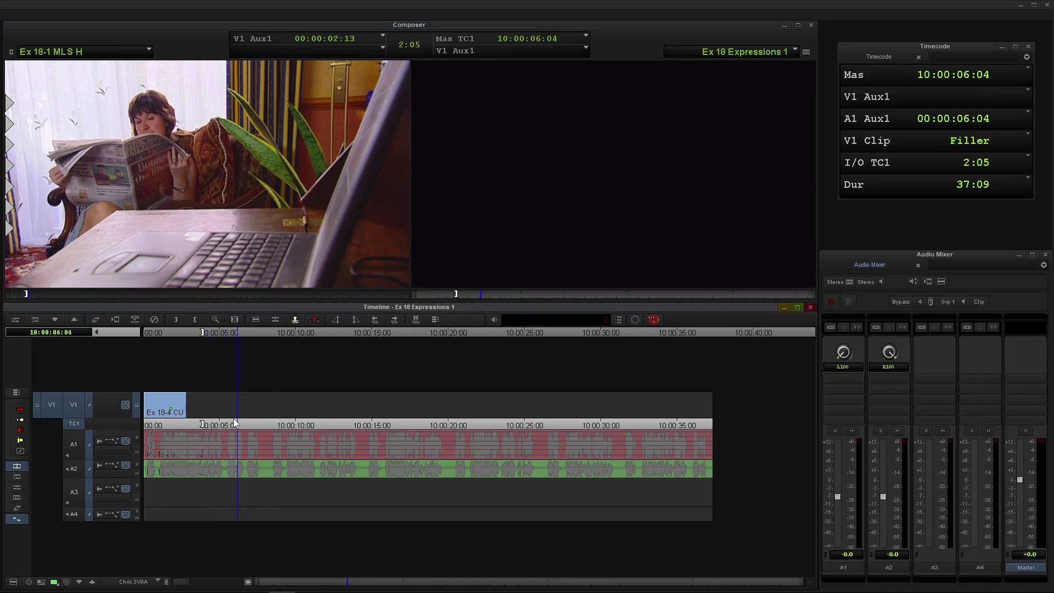
pyautogui.press('space')
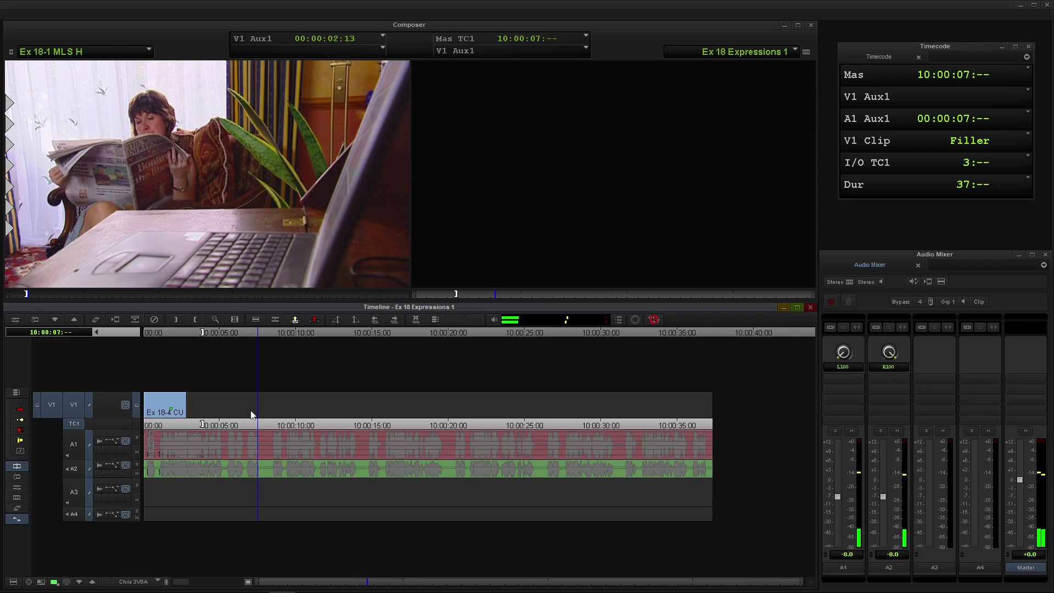
pyautogui.press('space')
pyautogui.press('o')
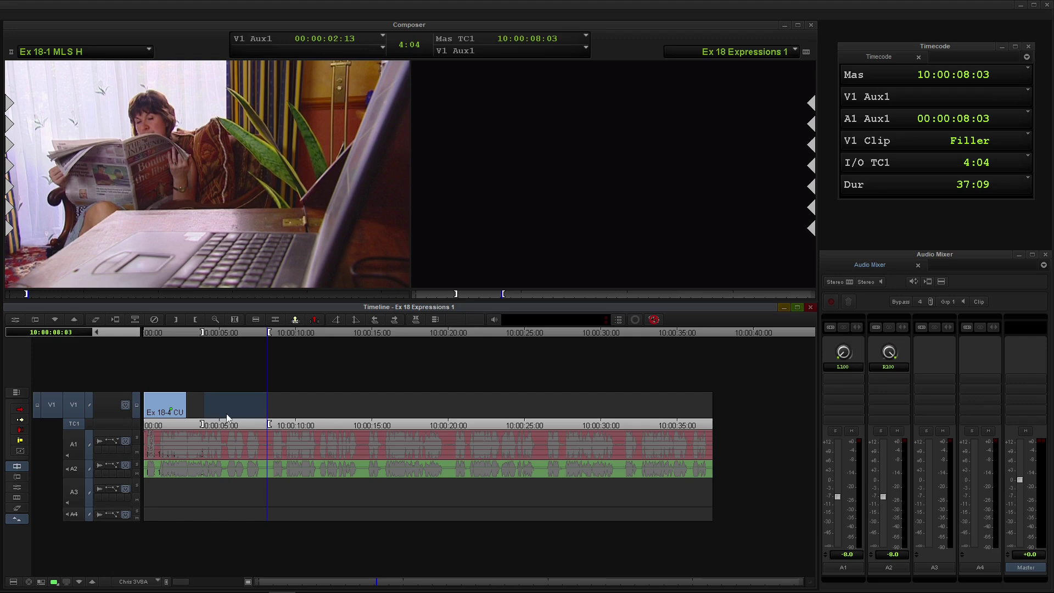
pyautogui.press('b')
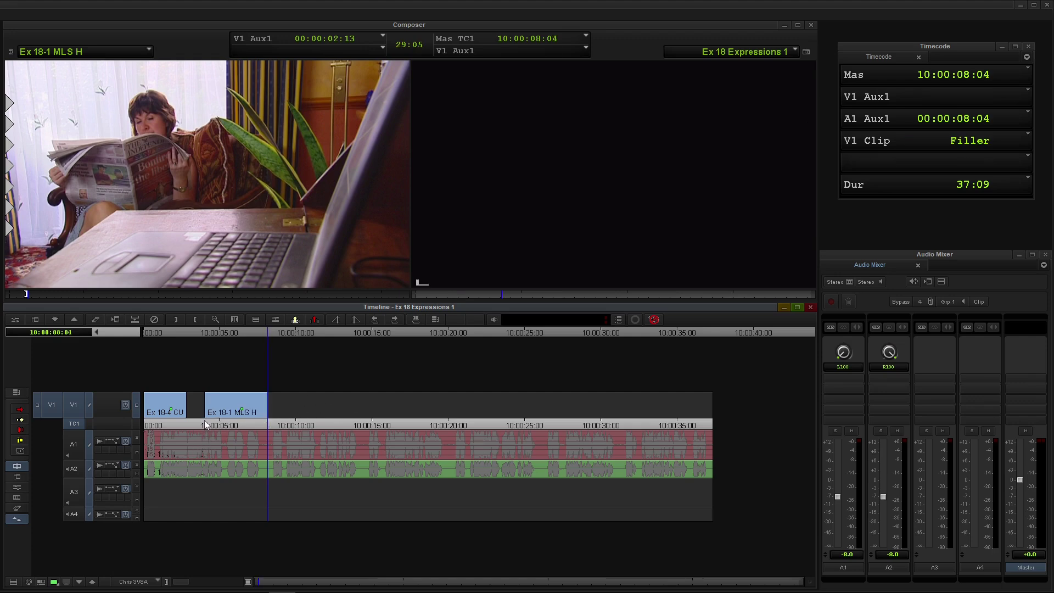
# Step: Play the sequence from the opening shot across the gap into Ex 18-1 MLS H to check the timing
pyautogui.click(177, 418)
pyautogui.press('space')
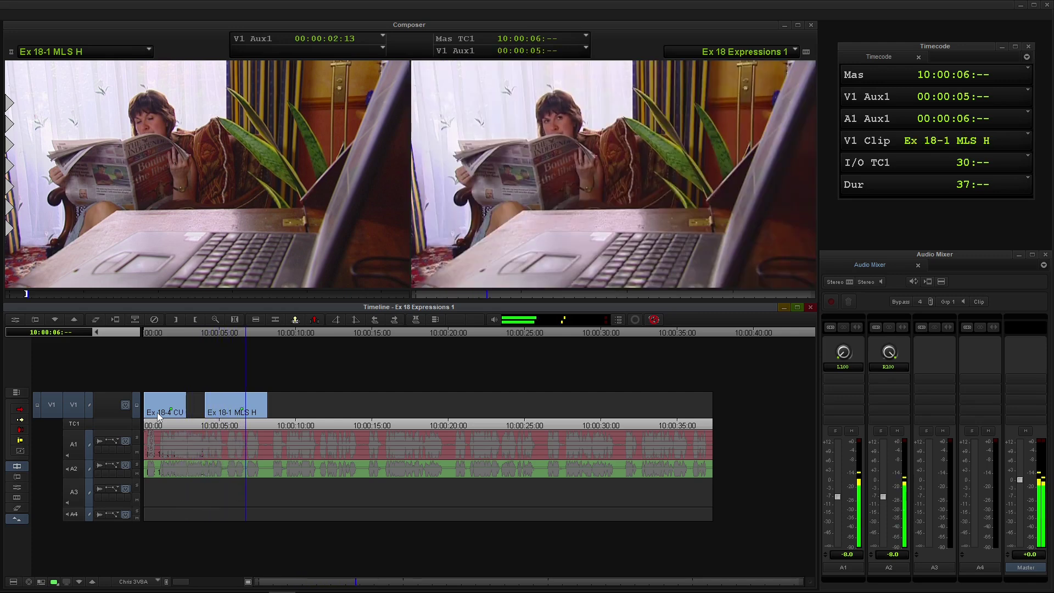
pyautogui.press('space')
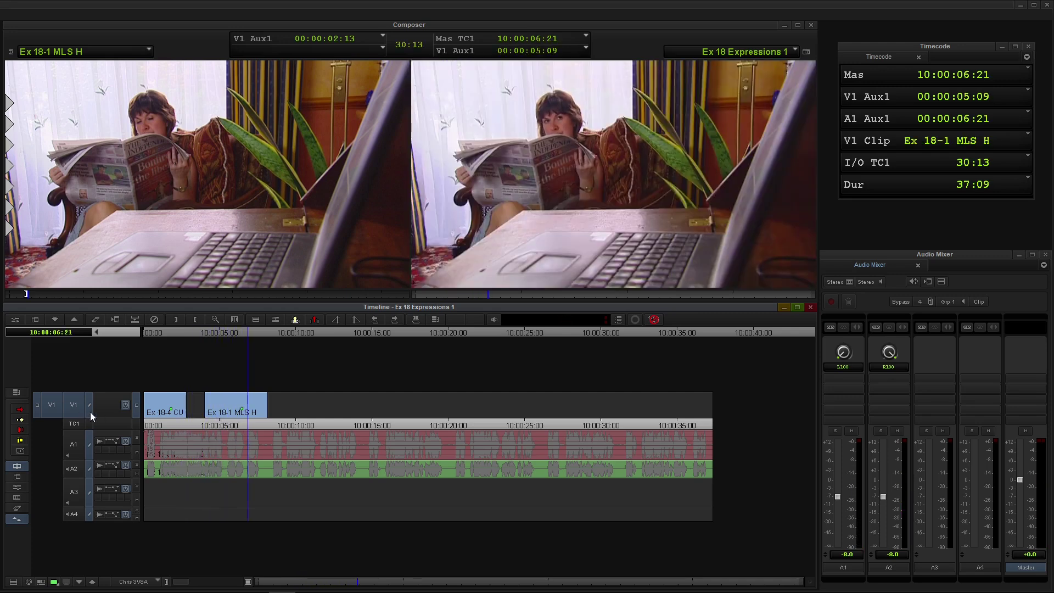
# Step: Select both edges of Ex 18-1 MLS H on V1 for trimming, slide the shot 13 frames later and play the trim against the voice-over
pyautogui.click(216, 409)
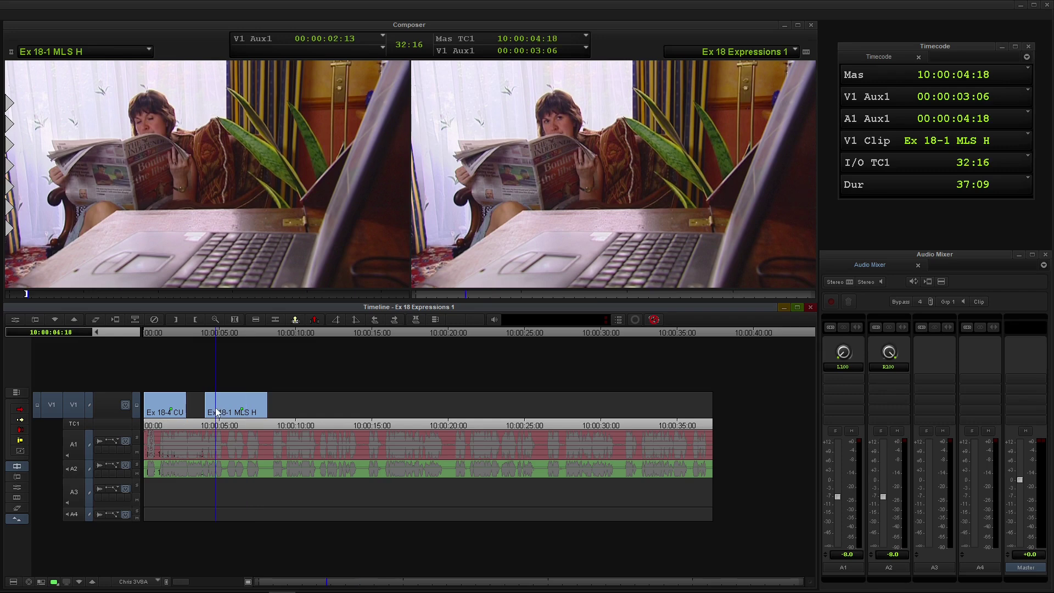
pyautogui.press('u')
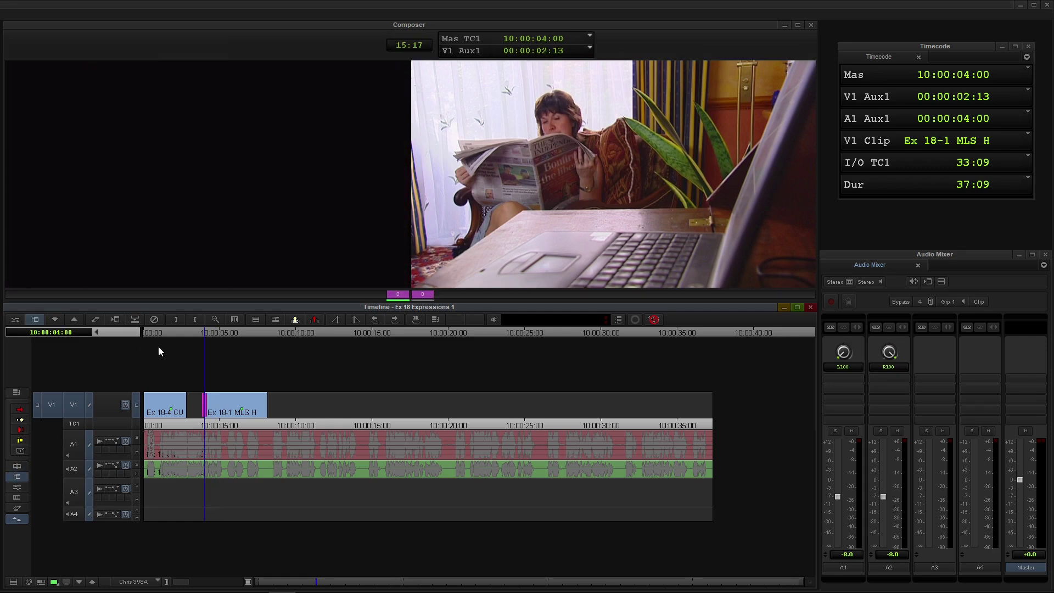
pyautogui.click(276, 404)
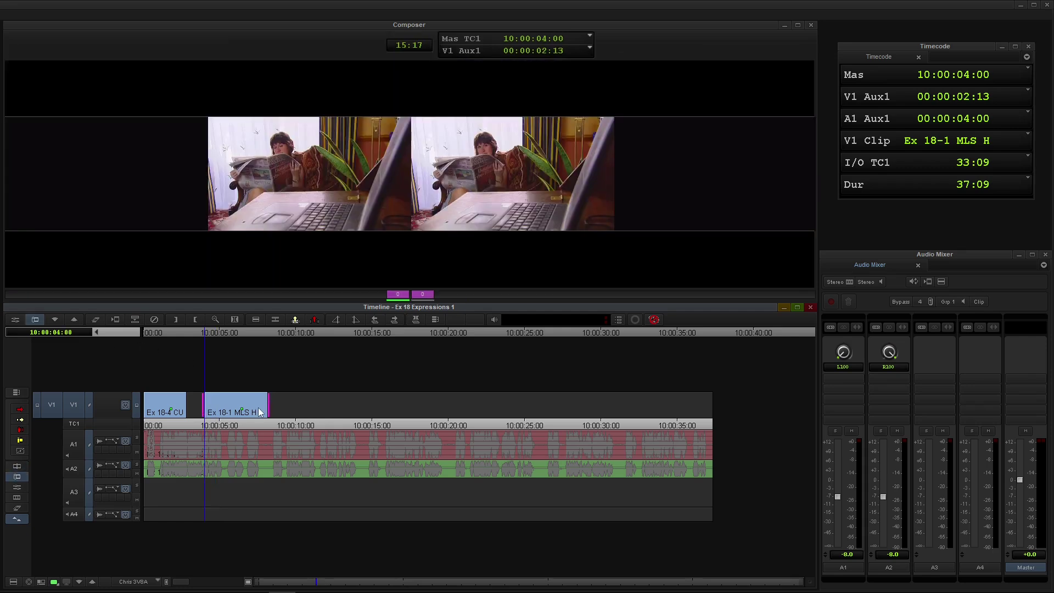
pyautogui.press('.')
pyautogui.press('space')
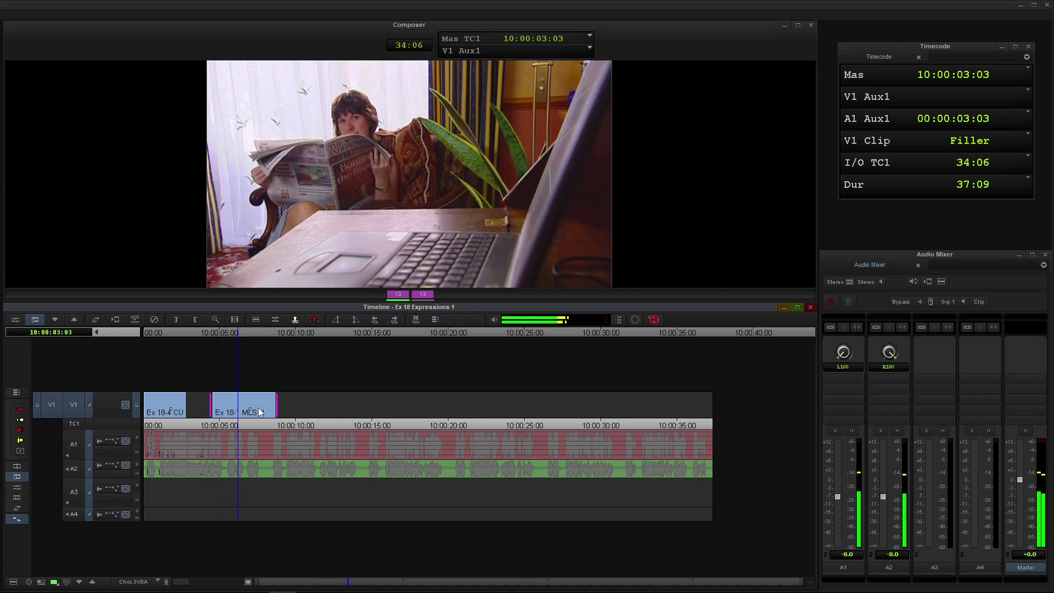
# Step: Slide Ex 18-1 MLS H another 7 frames later, to a total trim of 20 frames, and review the timing
pyautogui.press('space')
pyautogui.press('.')
pyautogui.press('.')
pyautogui.press('.')
pyautogui.press('.')
pyautogui.press('.')
pyautogui.press('.')
pyautogui.press('.')
pyautogui.press('space')
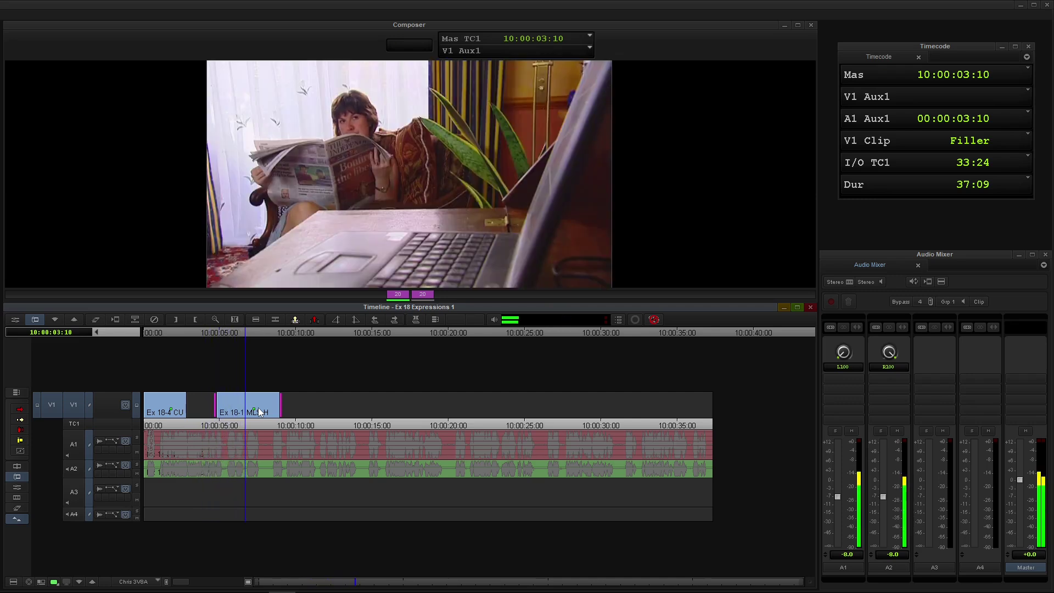
# Step: Slide Ex 18-1 MLS H to a total trim of 27 frames so it starts at 10:00:05:02, then review and leave trimming
pyautogui.press('space')
pyautogui.press('.')
pyautogui.press('.')
pyautogui.press('.')
pyautogui.press('.')
pyautogui.press('.')
pyautogui.press('.')
pyautogui.press('.')
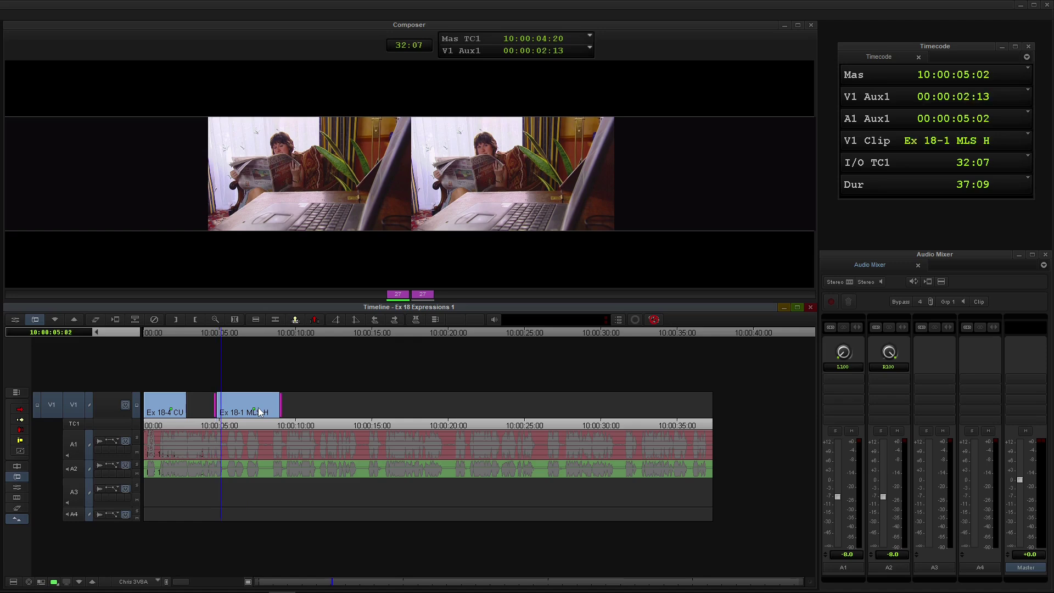
pyautogui.press('space')
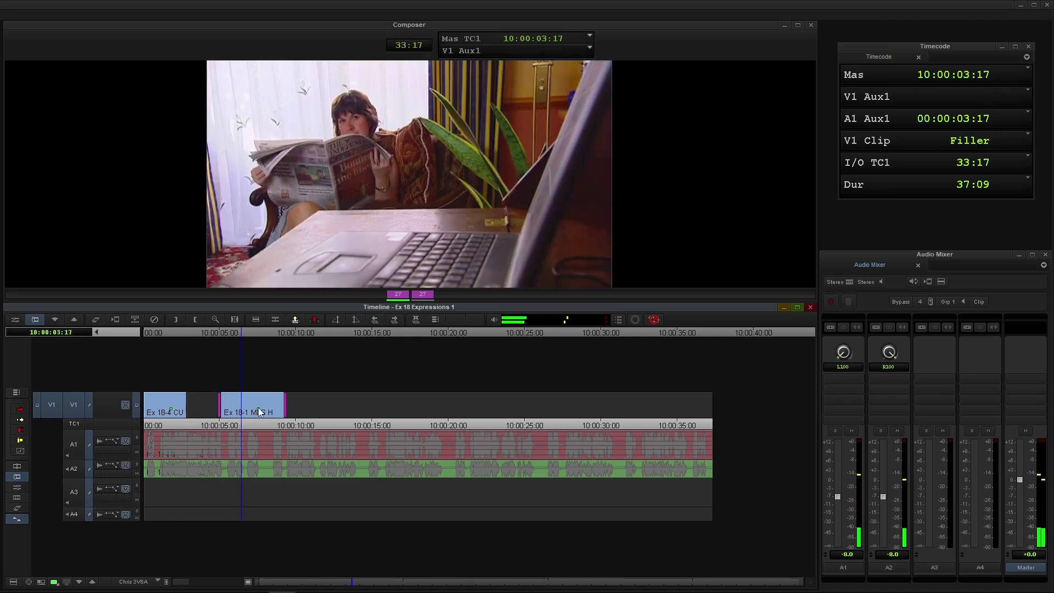
pyautogui.press('space')
pyautogui.press('u')
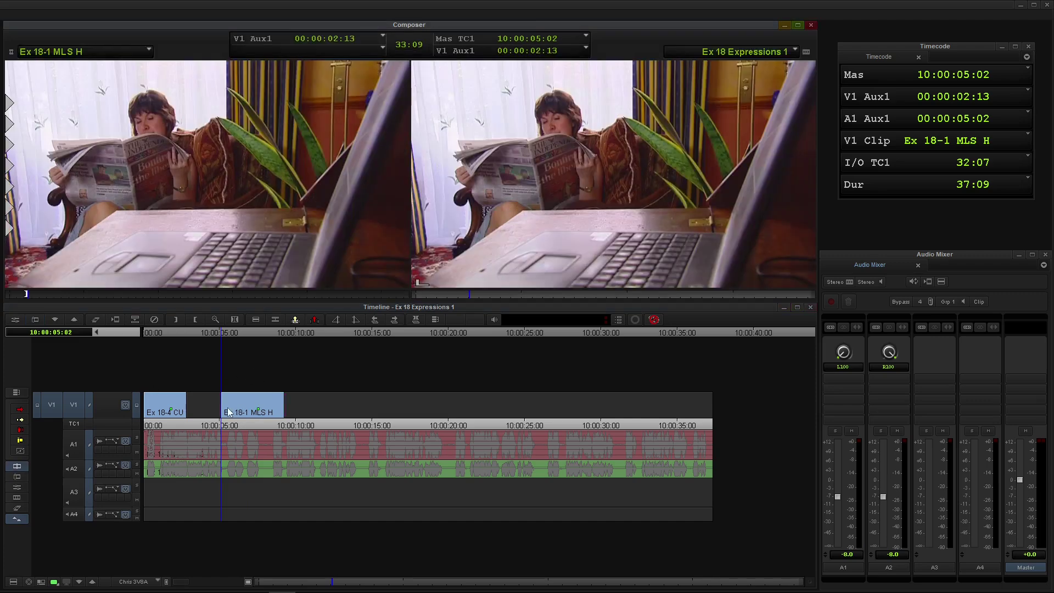
# Step: Extend the head of Ex 18-1 MLS H back to the end of Ex 18-4 CU Play at 10:00:02:21, closing the gap
pyautogui.click(218, 423)
pyautogui.press('u')
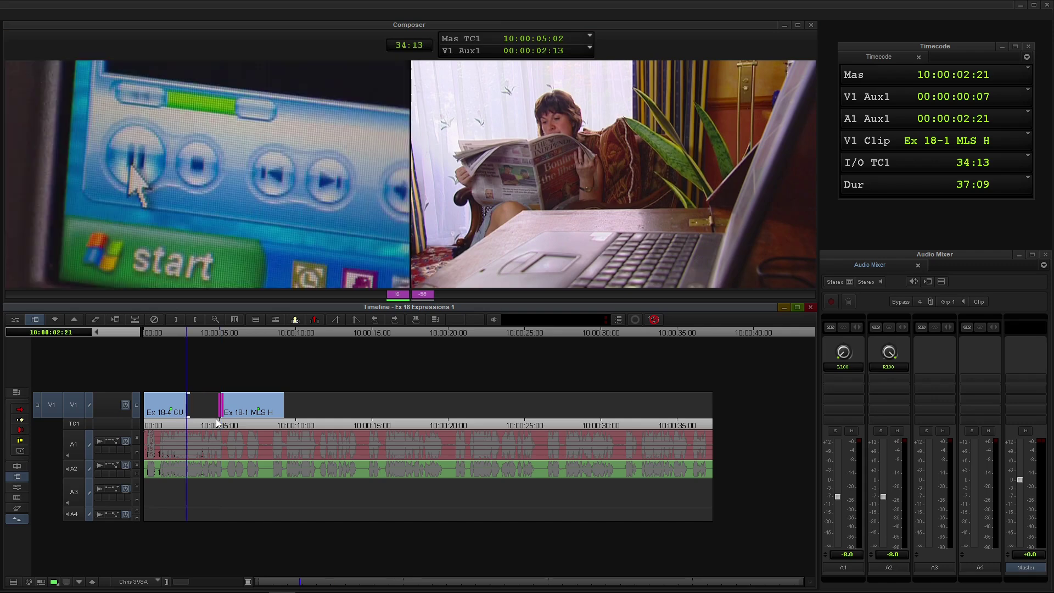
pyautogui.click(155, 426)
# Step: Play the sequence from 10:00:00:14 through the extended Ex 18-1 MLS H to check it against the voice-over
pyautogui.moveTo(155, 425); pyautogui.dragTo(152, 425)
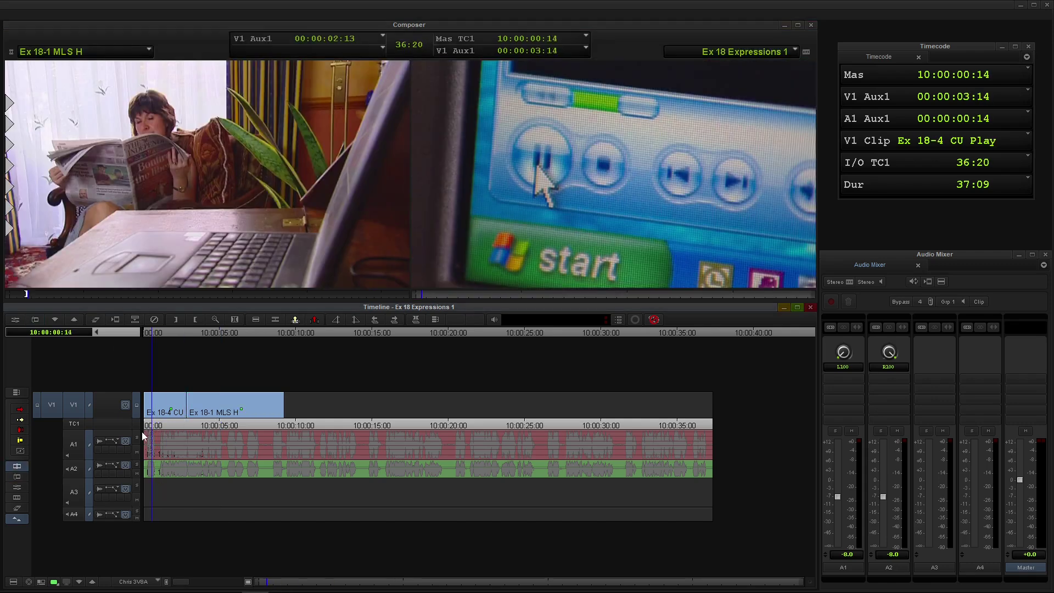
pyautogui.press('space')
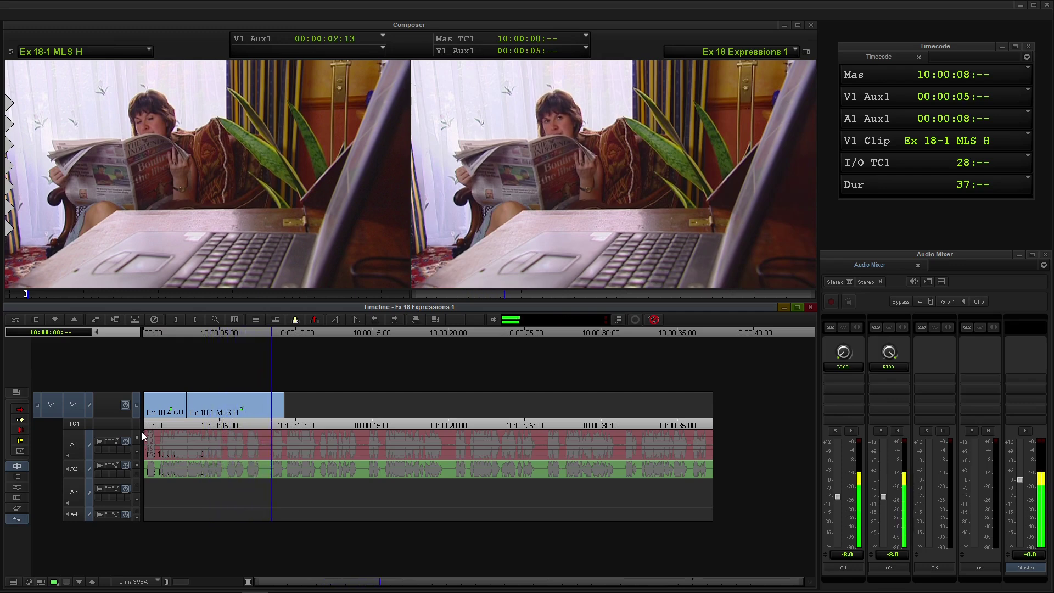
pyautogui.press('space')
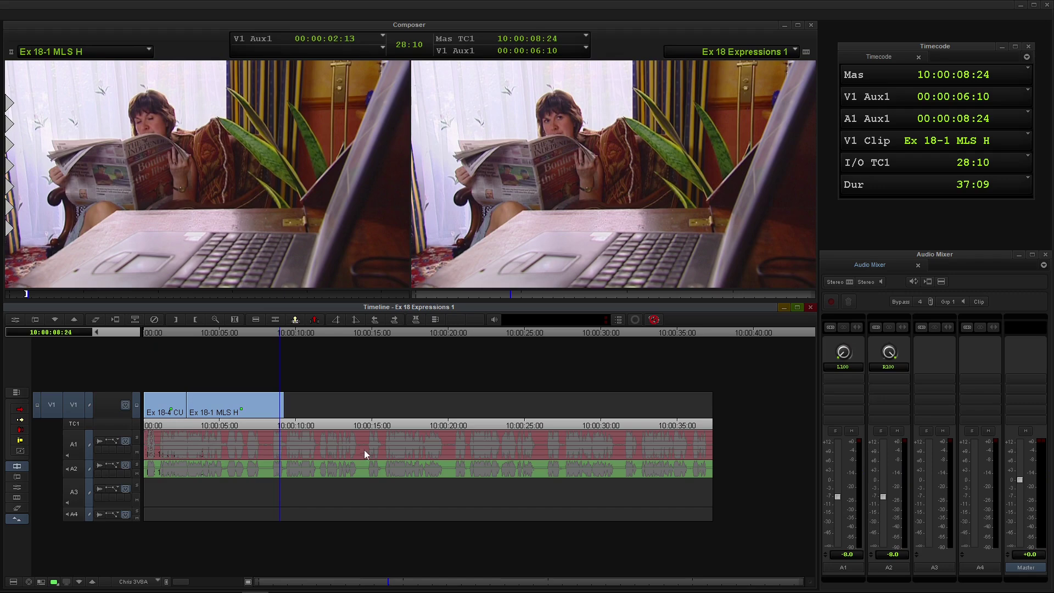
# Step: Mark the sequence In point at 10:00:08:04 and load Ex 18-5 Laptop with its In point at 00:00:00:14
pyautogui.moveTo(281, 417); pyautogui.dragTo(268, 414)
pyautogui.press('o')
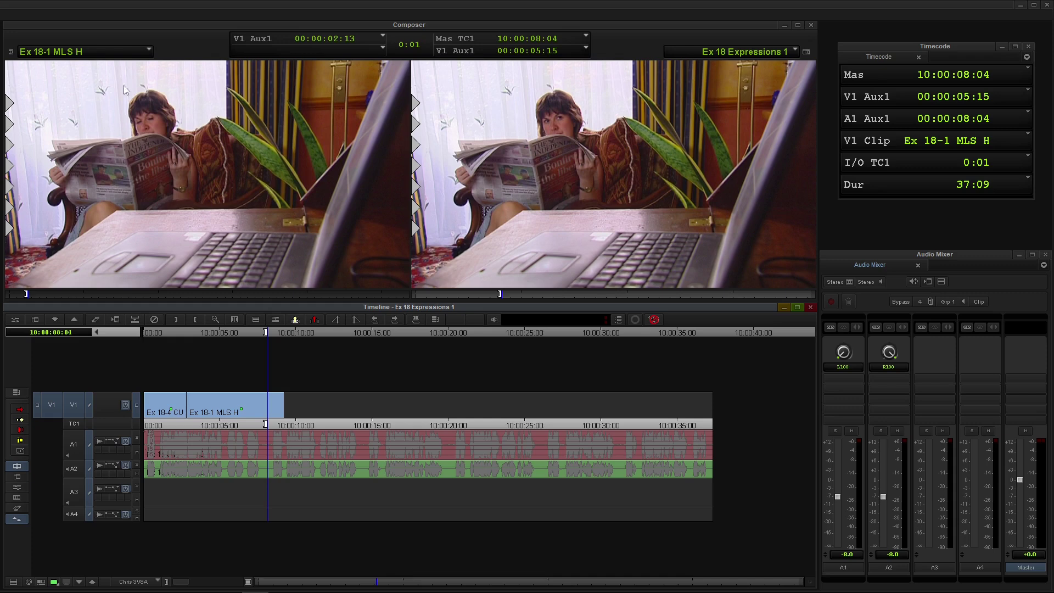
pyautogui.click(77, 53)
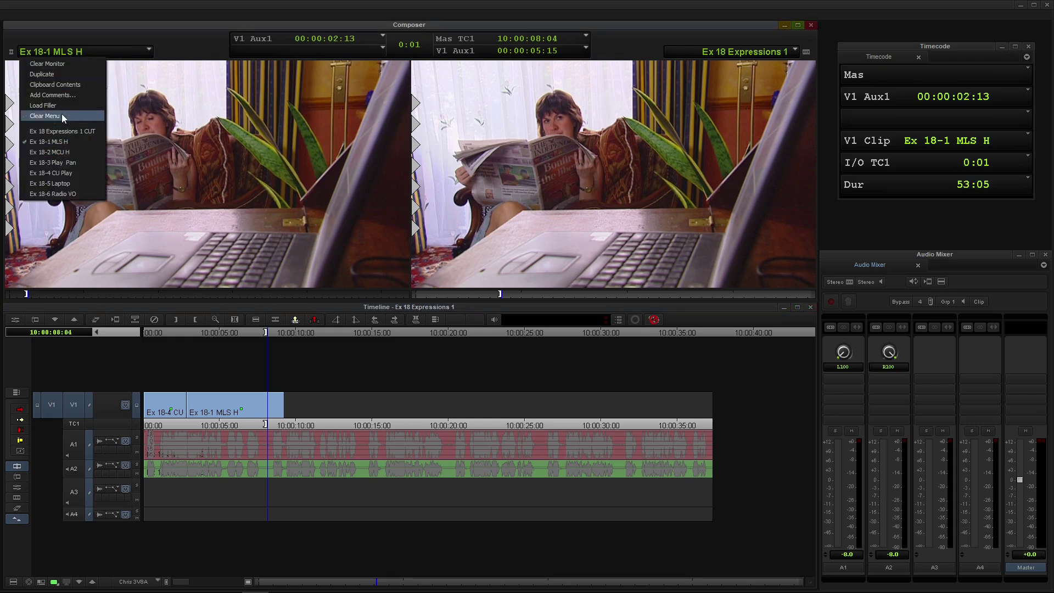
pyautogui.click(63, 183)
pyautogui.moveTo(57, 293); pyautogui.dragTo(24, 297)
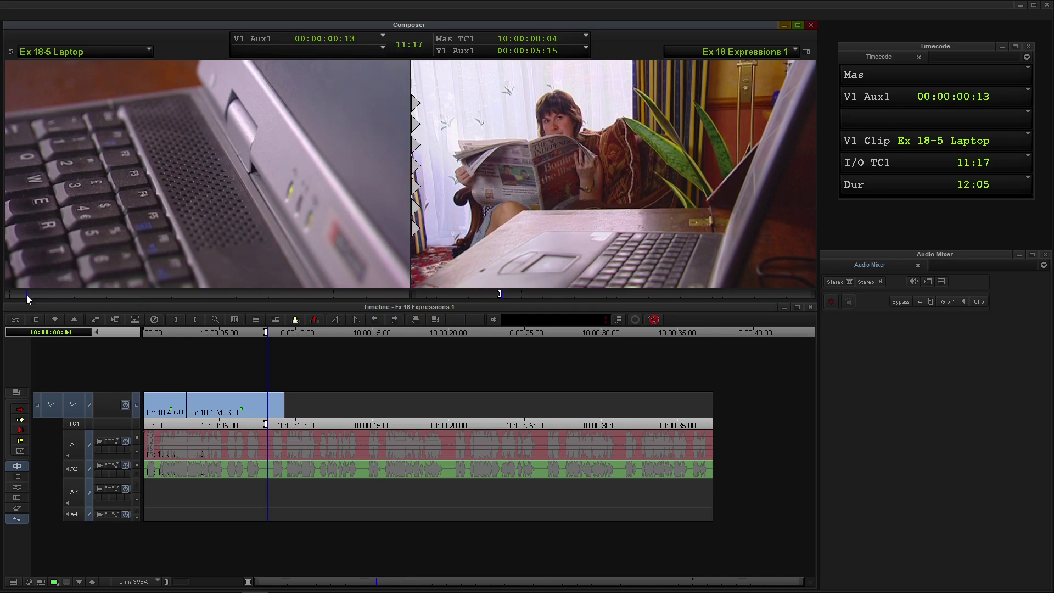
pyautogui.click(27, 294)
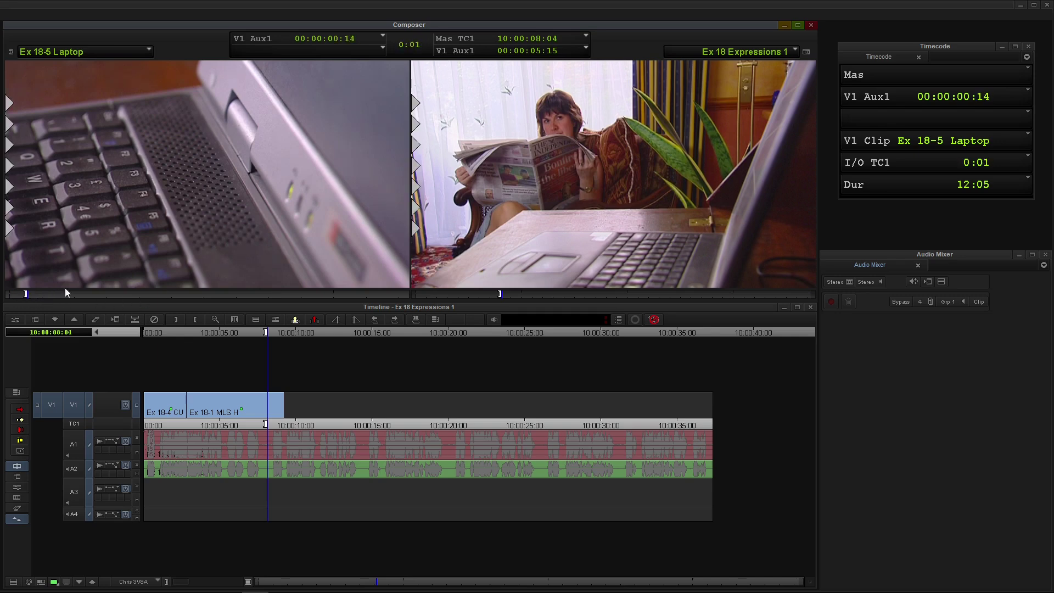
# Step: Mark the sequence Out point at 10:00:11:08 after listening to the voice-over and overwrite Ex 18-5 Laptop onto V1
pyautogui.click(288, 414)
pyautogui.press('space')
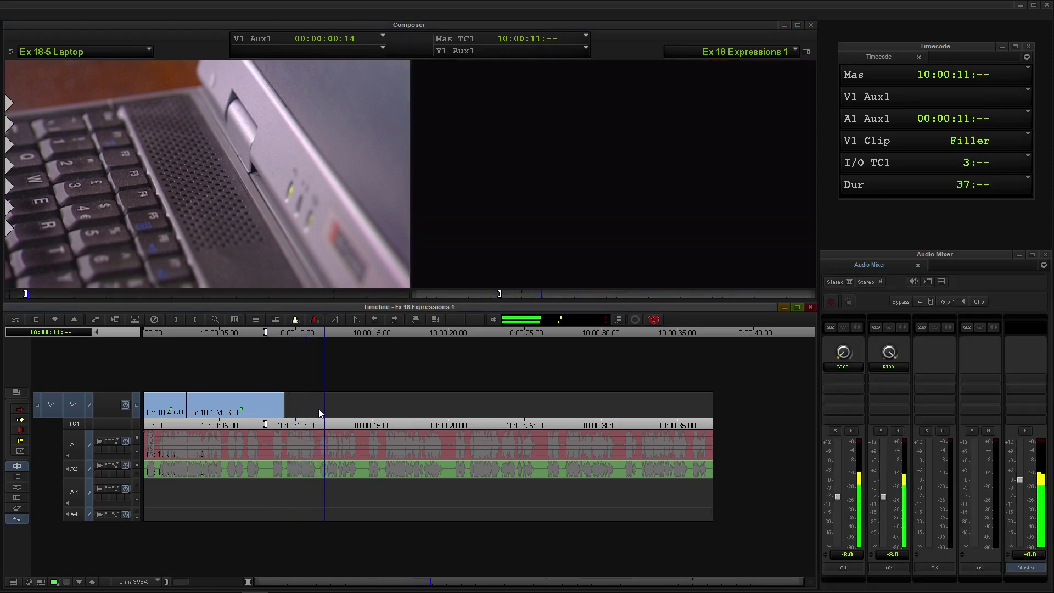
pyautogui.moveTo(318, 409); pyautogui.dragTo(312, 416)
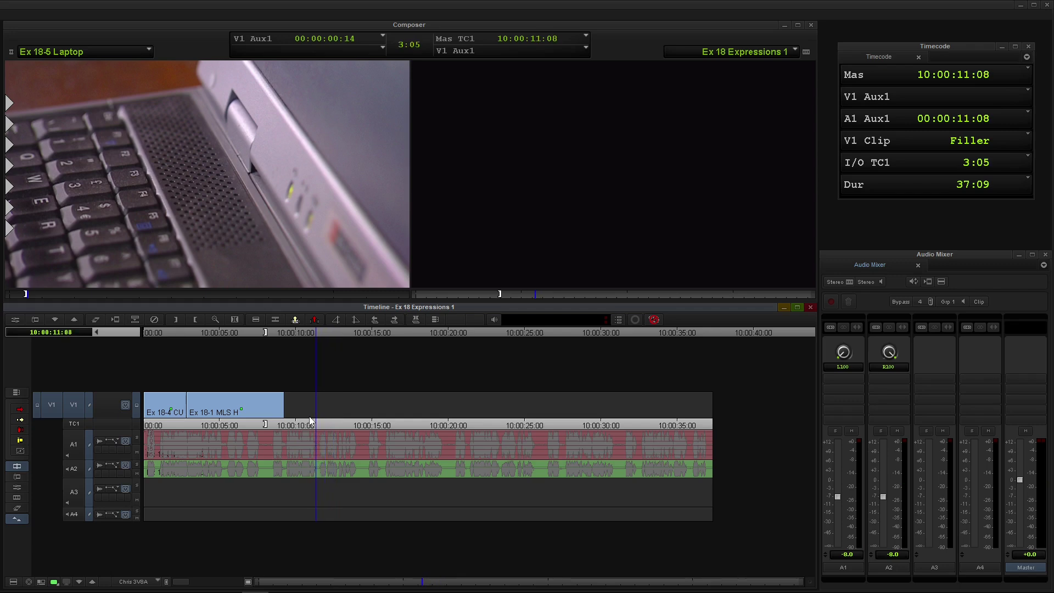
pyautogui.press('i')
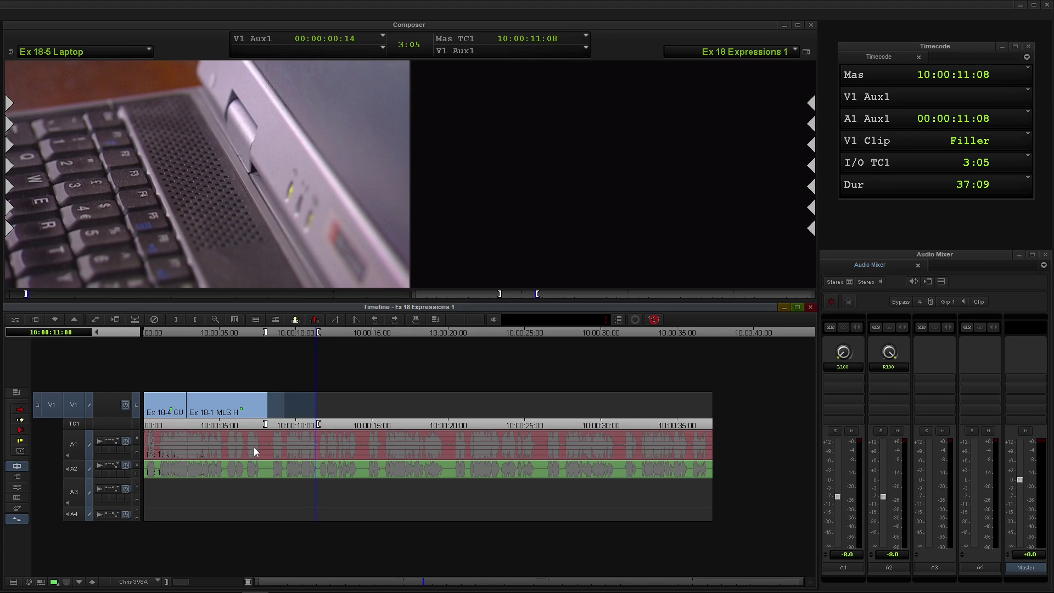
pyautogui.press('b')
# Step: Play the sequence from 10:00:05:18 through the laptop shot and into the empty section to judge the cuts
pyautogui.moveTo(245, 415); pyautogui.dragTo(222, 420)
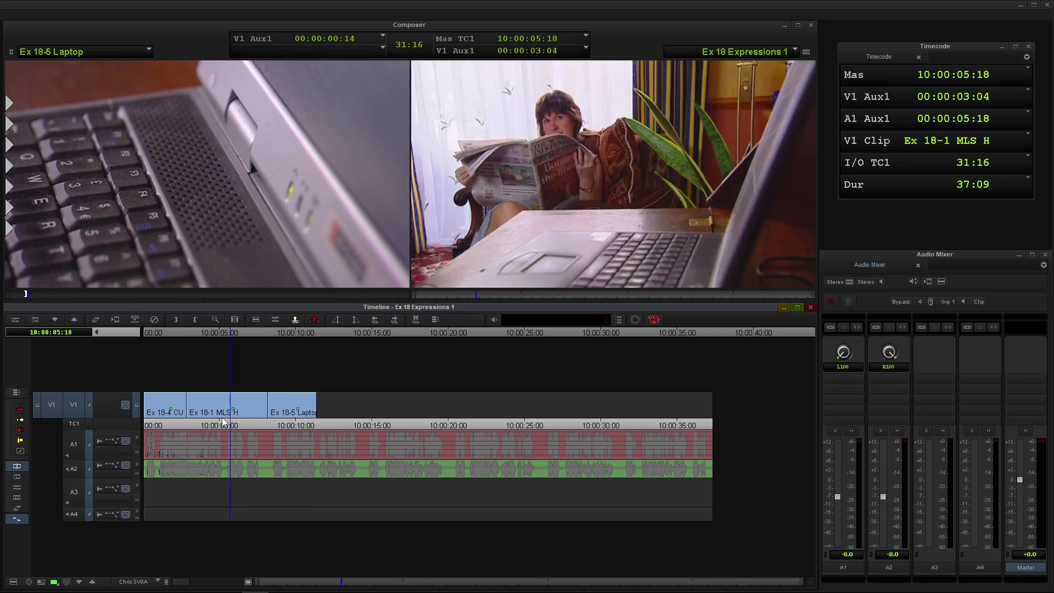
pyautogui.press('space')
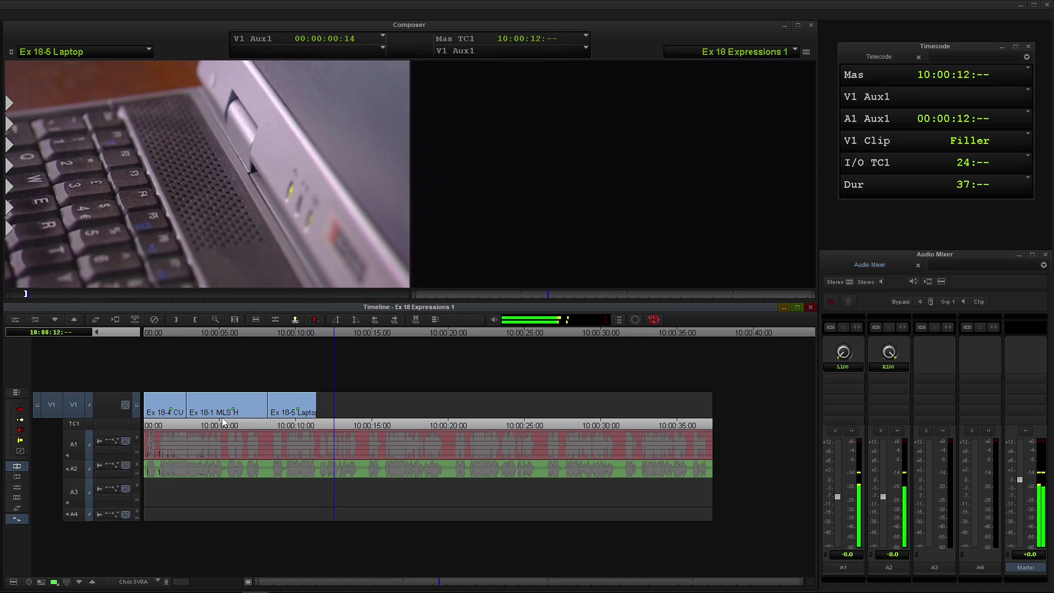
pyautogui.press('space')
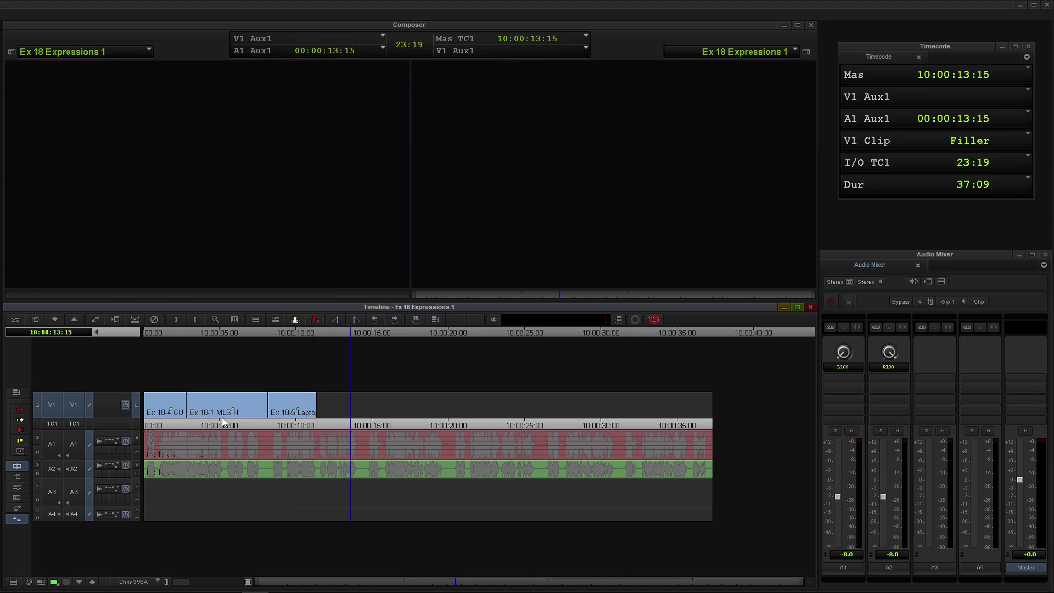
# Step: Mark the sequence In point at 10:00:11:09, just after the laptop shot, and load Ex 18-1 MLS H as the source
pyautogui.press('a')
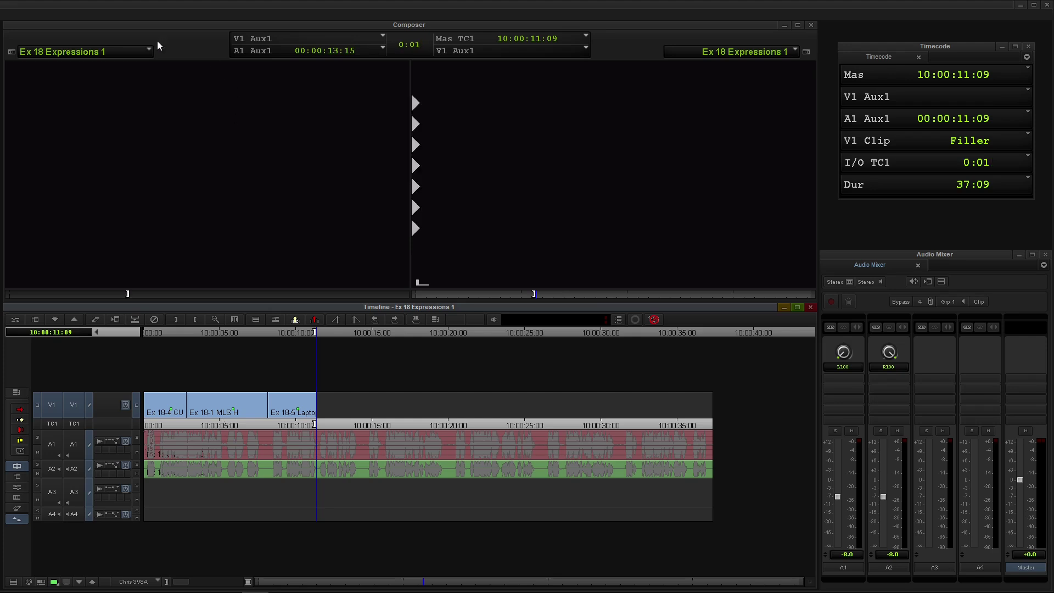
pyautogui.click(100, 53)
pyautogui.click(55, 153)
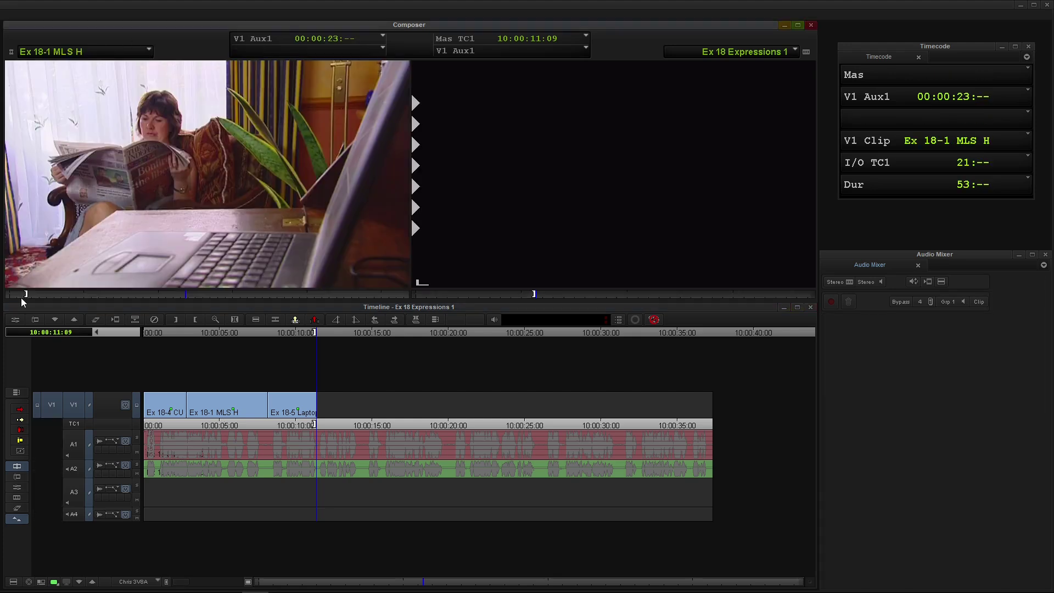
# Step: Play Ex 18-1 MLS H to find where the woman lowers her newspaper and mark the source In point at 00:00:29:24
pyautogui.press('Right')
pyautogui.press('Right')
pyautogui.press('Right')
pyautogui.press('space')
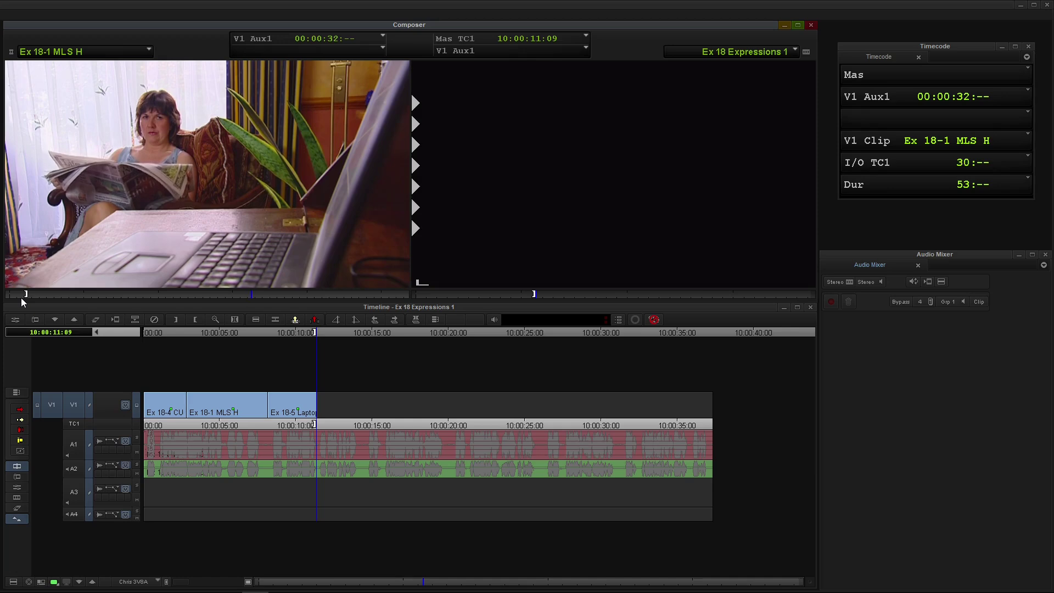
pyautogui.press('space')
pyautogui.moveTo(254, 296); pyautogui.dragTo(233, 295)
pyautogui.press('i')
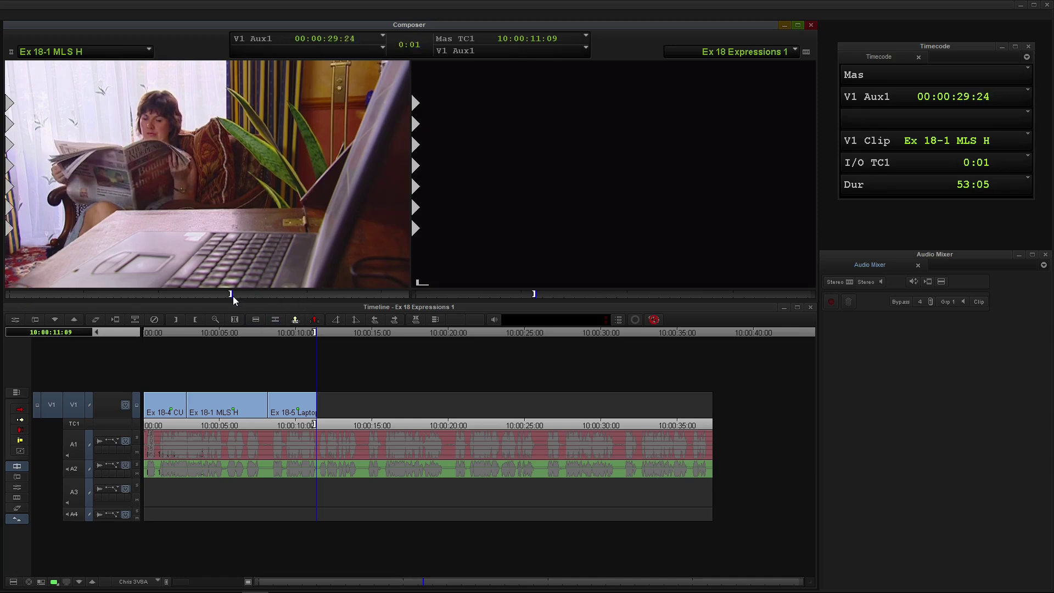
# Step: Mark the source Out point at 00:00:34:19 and place this part of Ex 18-1 MLS H on V1 after the laptop shot
pyautogui.press('space')
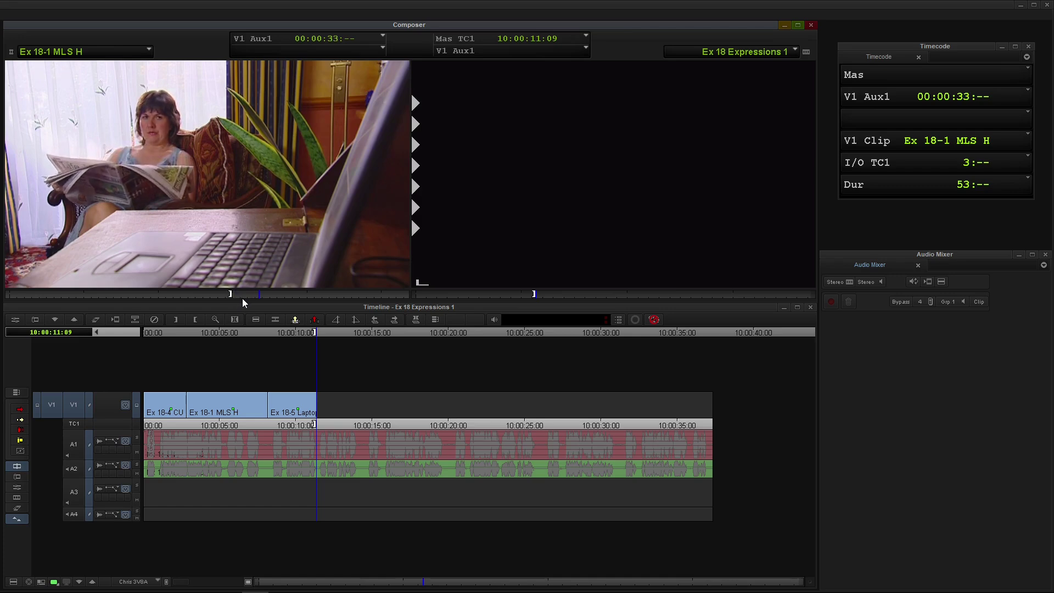
pyautogui.press('o')
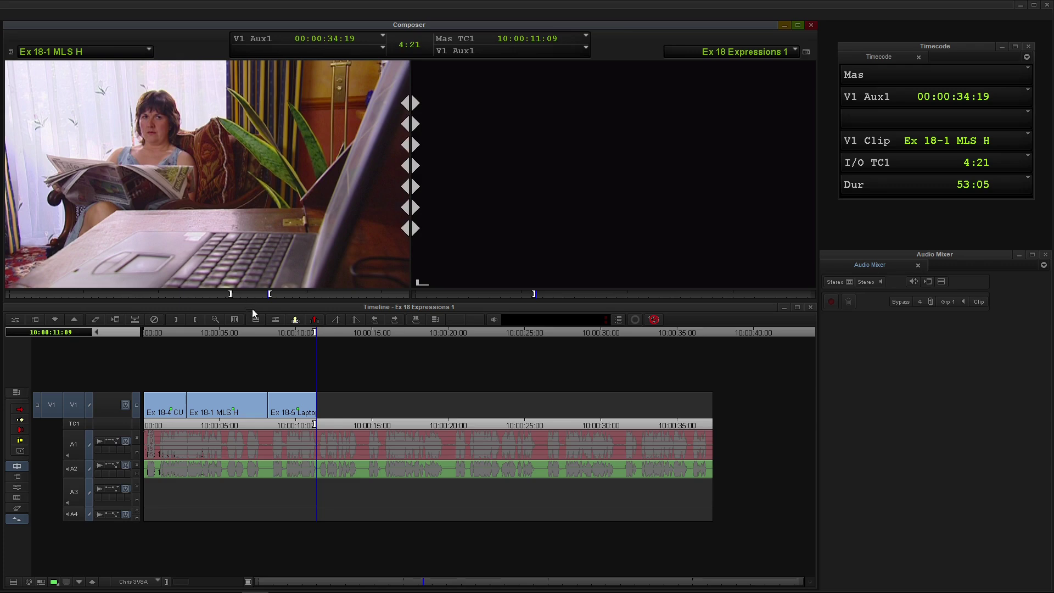
pyautogui.press('v')
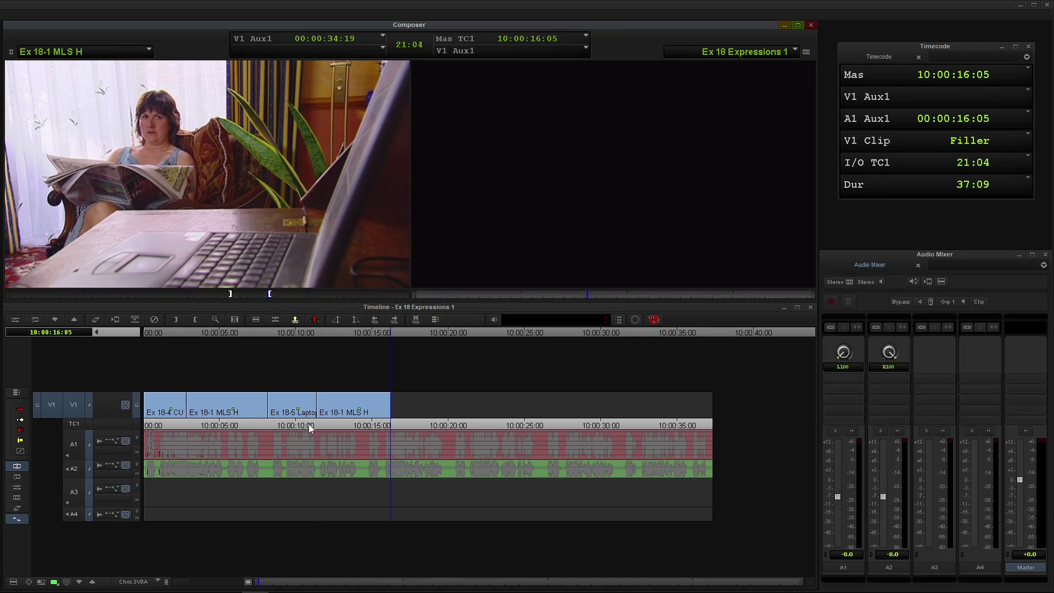
# Step: Play the sequence from 10:00:05:19 to the end of the second Ex 18-1 MLS H shot to check the pacing
pyautogui.click(239, 423)
pyautogui.moveTo(230, 421); pyautogui.dragTo(223, 418)
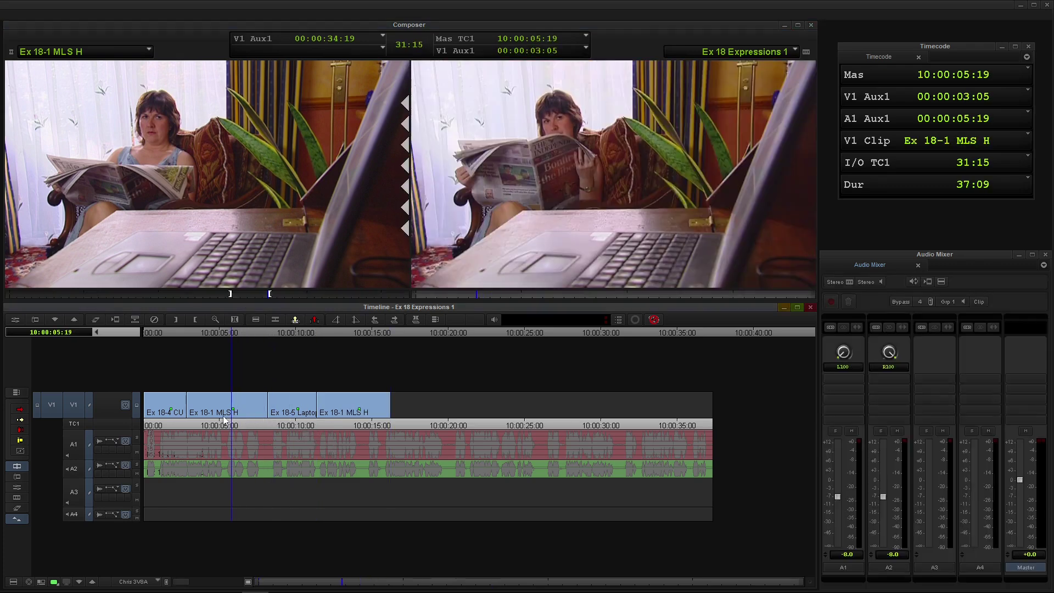
pyautogui.press('space')
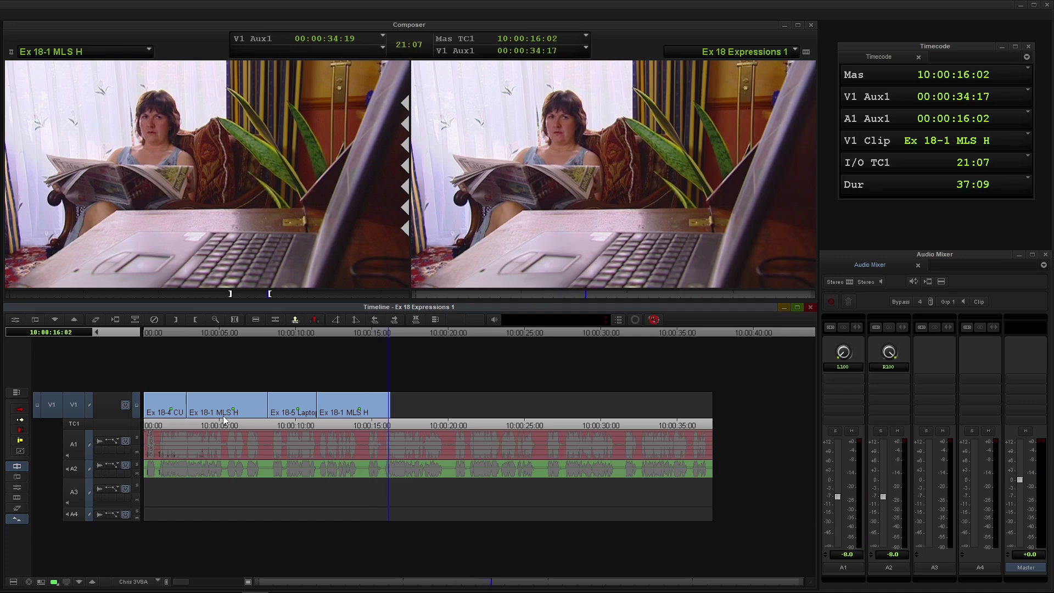
# Step: Mark the sequence In point at 10:00:14:15 and load Ex 18-3 Play & Pan with its Out point at 00:00:06:24
pyautogui.click(365, 432)
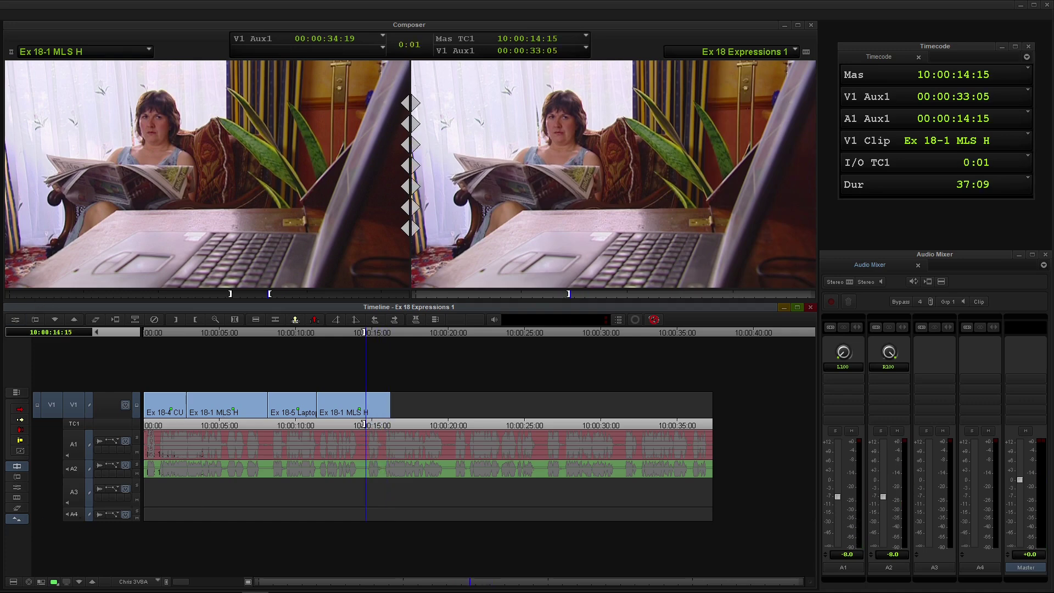
pyautogui.click(82, 55)
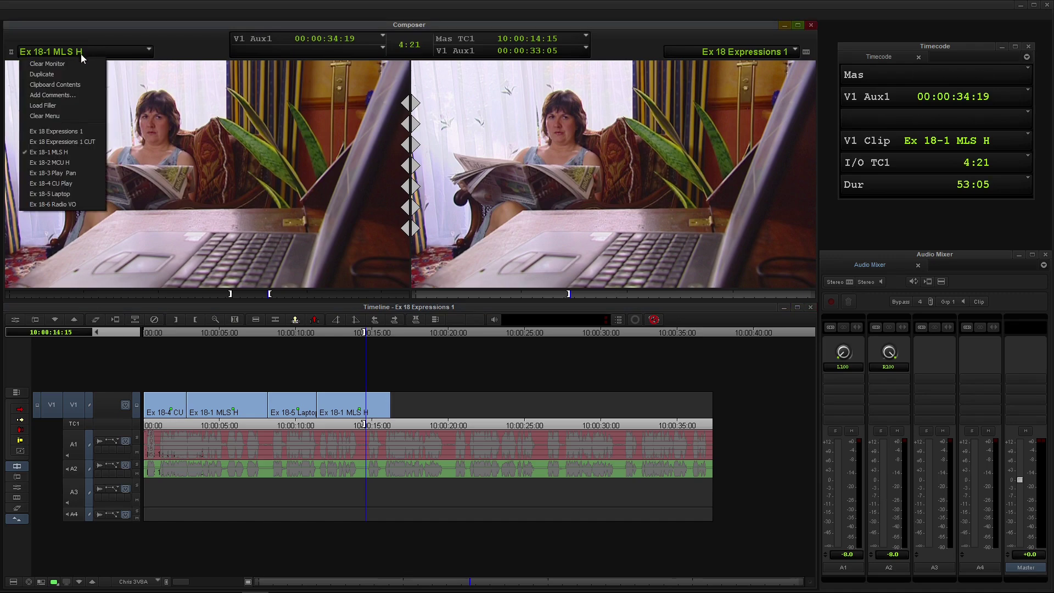
pyautogui.click(69, 172)
pyautogui.moveTo(122, 295); pyautogui.dragTo(179, 301)
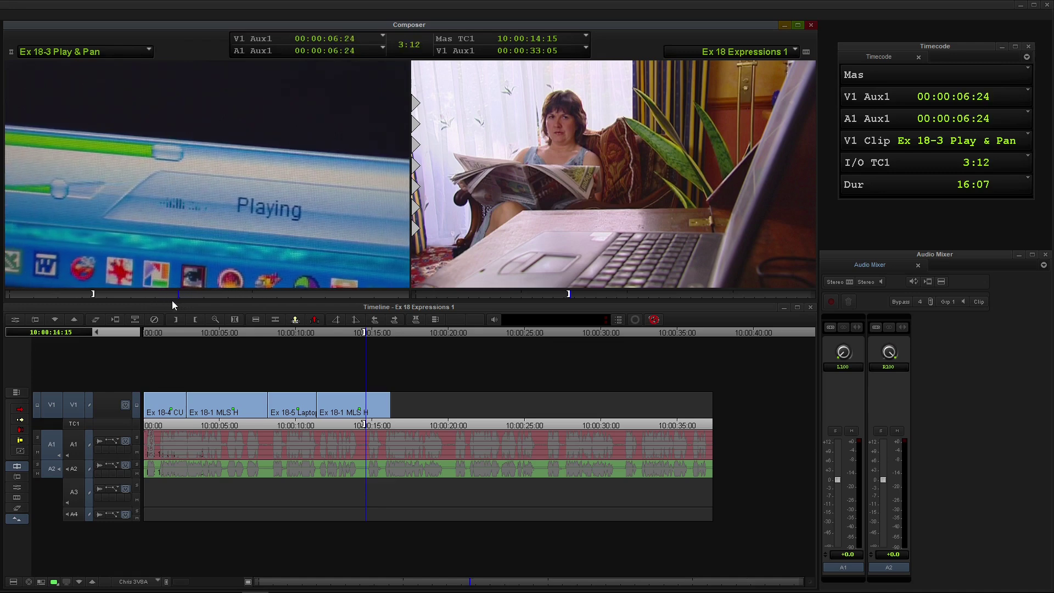
pyautogui.press('i')
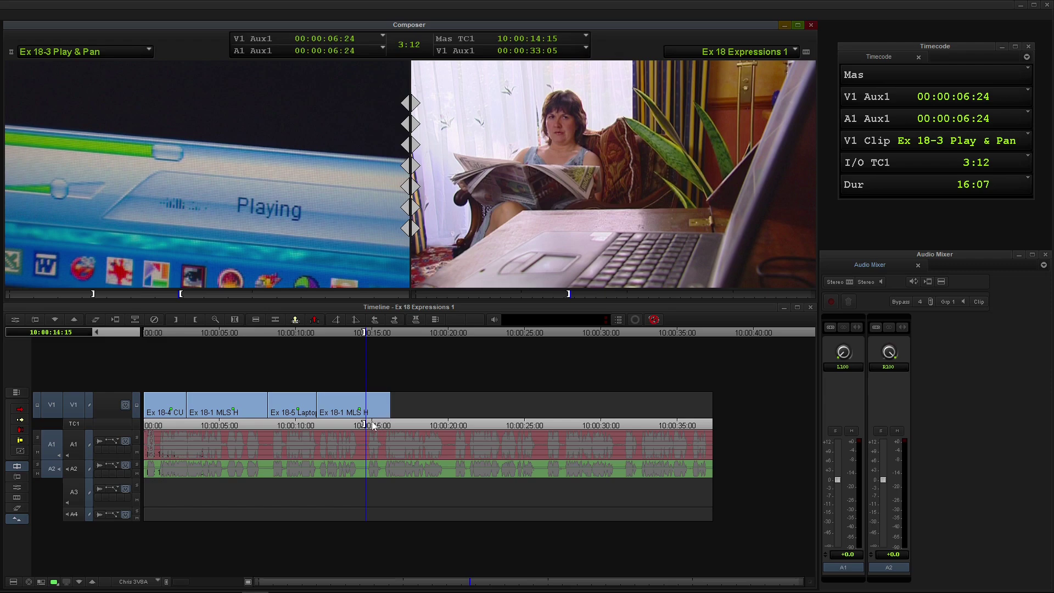
# Step: Overwrite the marked part of Ex 18-3 Play & Pan onto V1 at 10:00:14:15 and play the sequence to check the cut
pyautogui.press('b')
pyautogui.click(280, 415)
pyautogui.press('space')
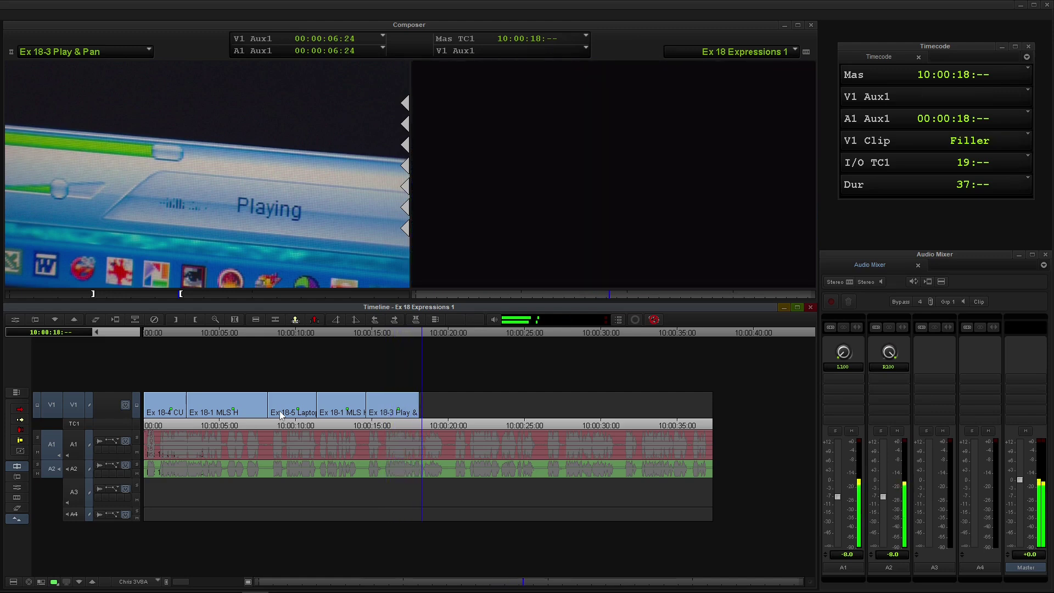
# Step: Trim the end of the Ex 18-3 Play & Pan shot on V1 longer, to just before 10:00:20:00
pyautogui.press('u')
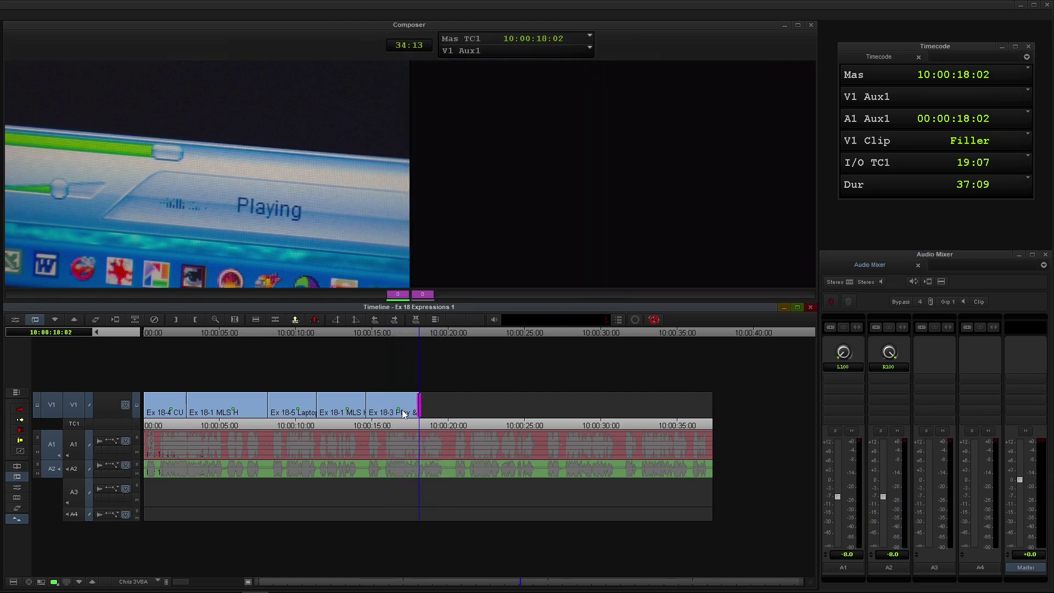
pyautogui.press('.')
pyautogui.press('.')
pyautogui.press('.')
pyautogui.press('.')
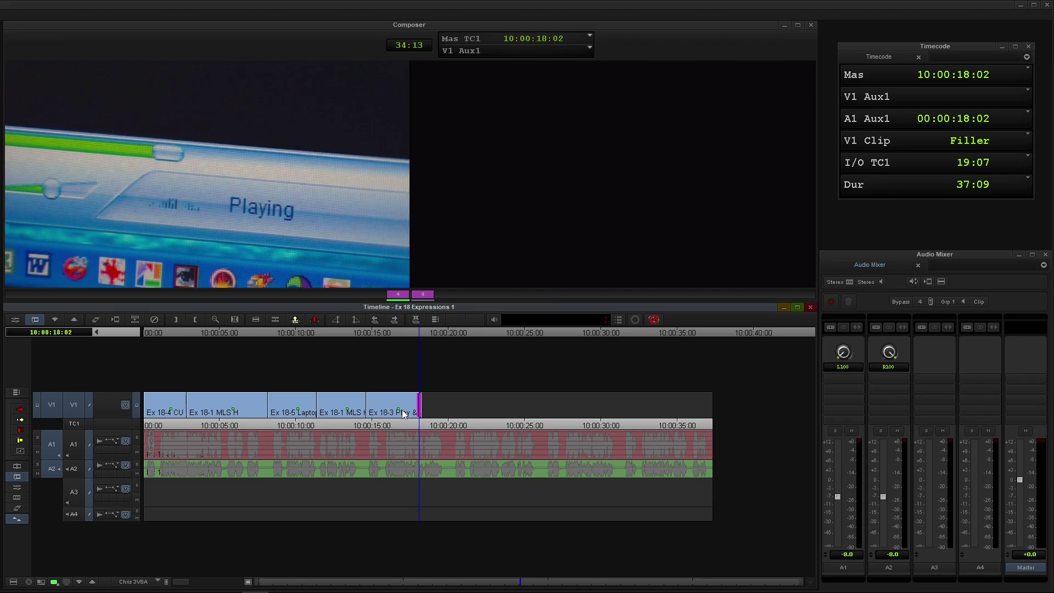
pyautogui.press('.')
pyautogui.press('.')
pyautogui.press('.')
pyautogui.press('.')
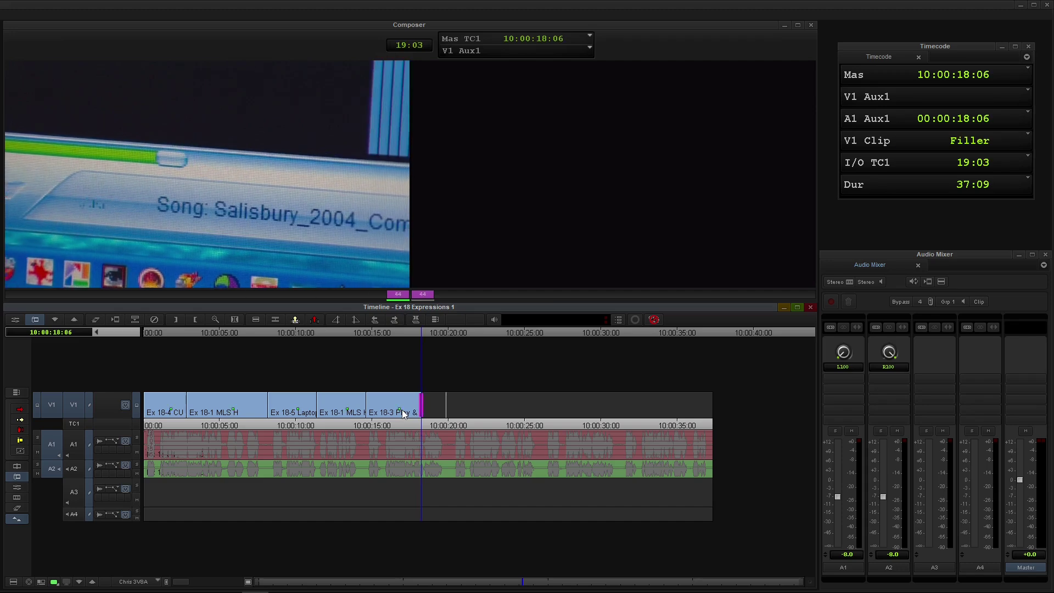
# Step: Play the sequence from 10:00:13:17 past the extended shot and mark the sequence In point at 10:00:25:14
pyautogui.click(352, 415)
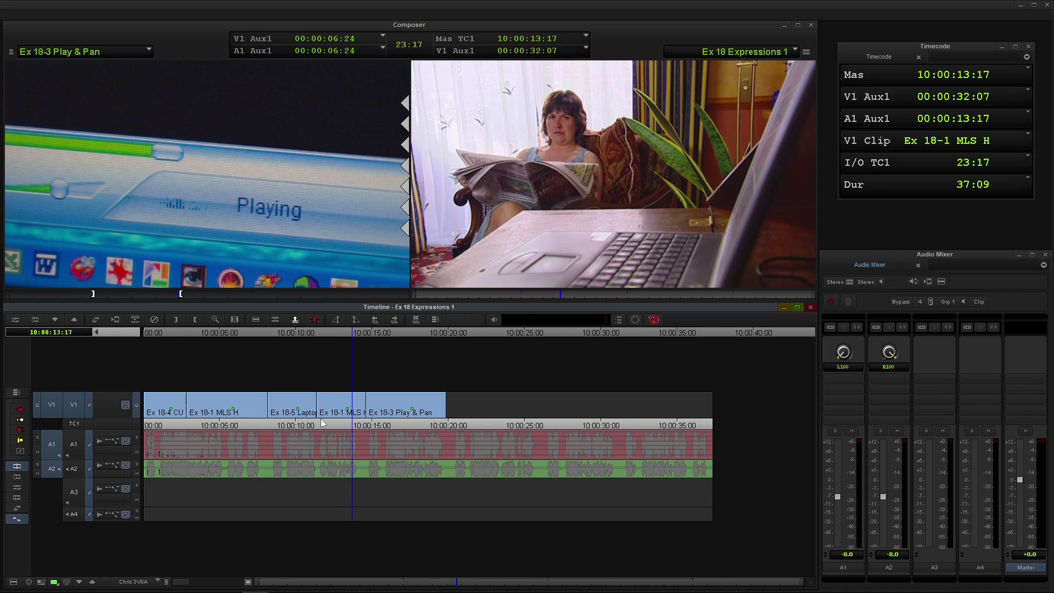
pyautogui.press('space')
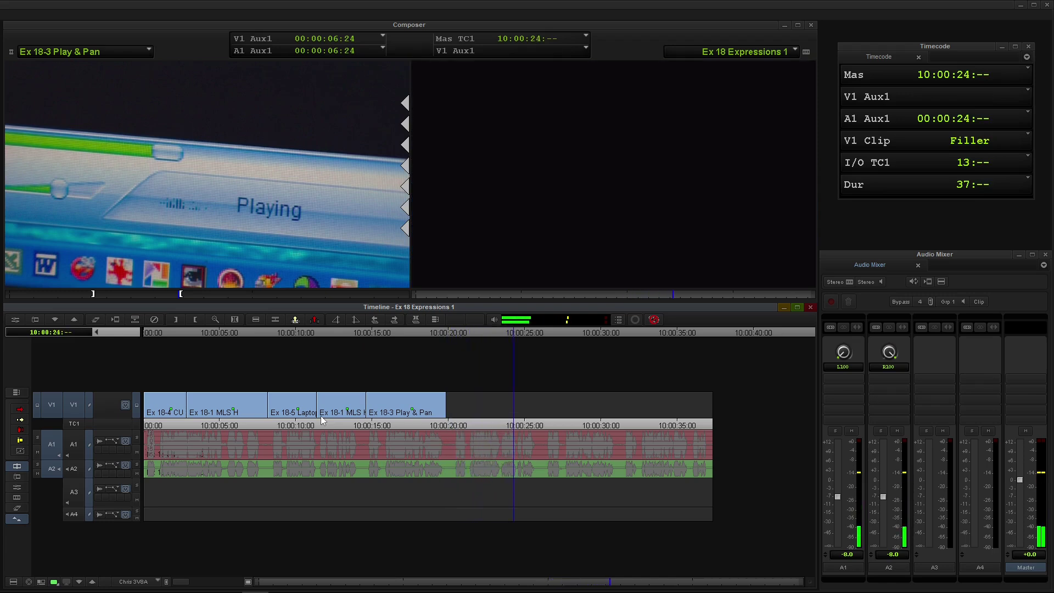
pyautogui.press('space')
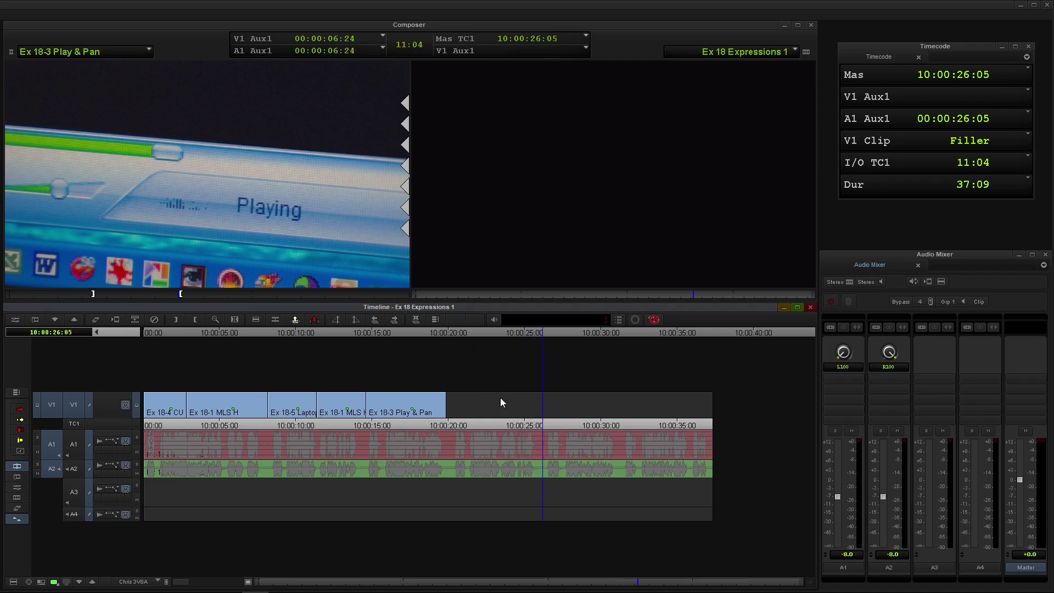
pyautogui.moveTo(525, 415)
pyautogui.mouseDown()
pyautogui.moveTo(482, 415)
pyautogui.moveTo(527, 417)
pyautogui.mouseUp()
pyautogui.press('space')
pyautogui.press('i')
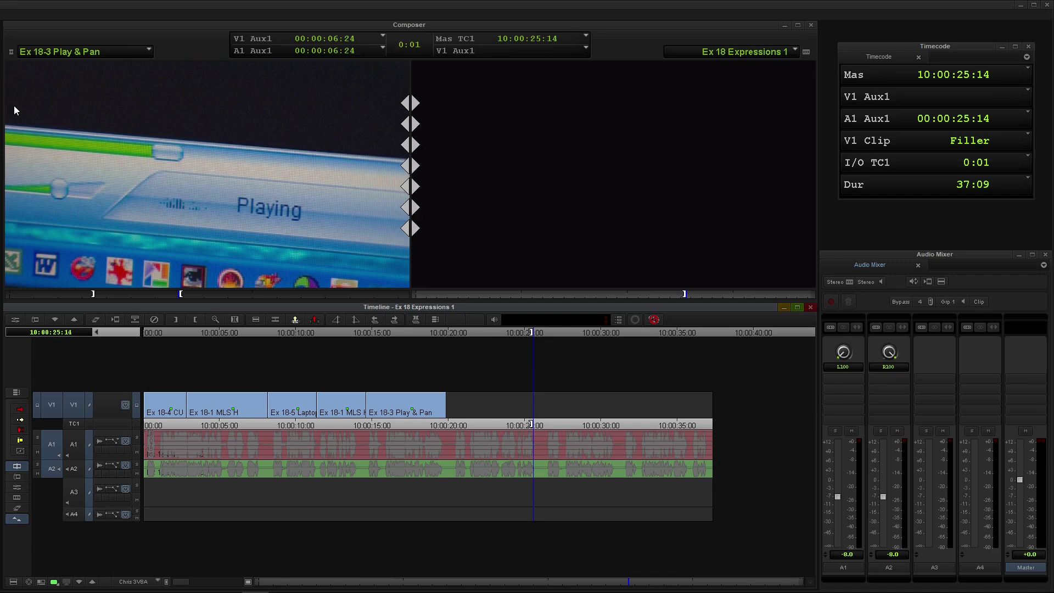
# Step: Load Ex 18-2 MCU H into the source monitor and mark its In point at 00:00:29:13
pyautogui.click(50, 55)
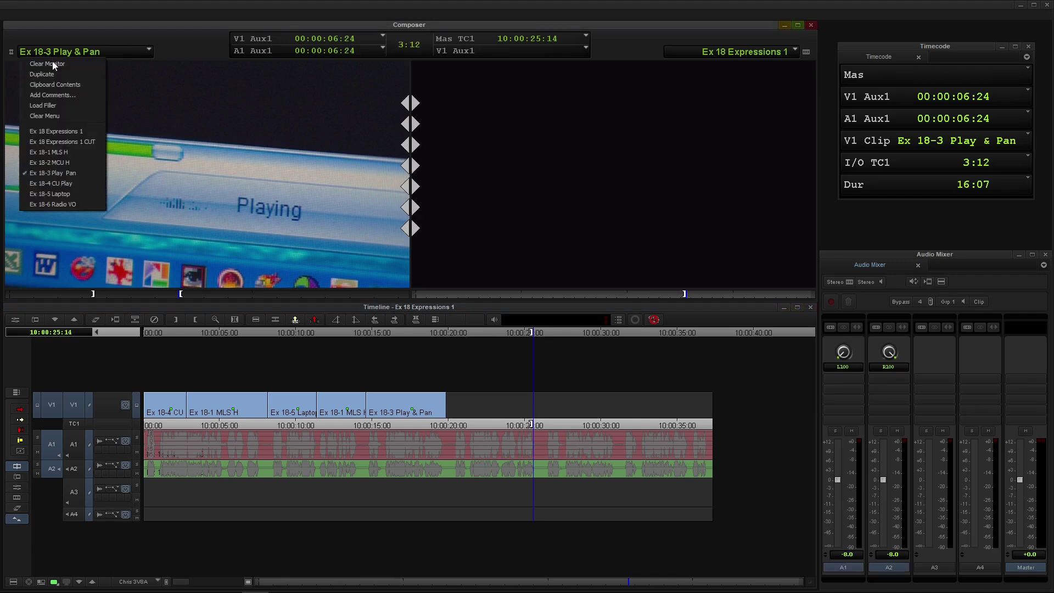
pyautogui.click(63, 163)
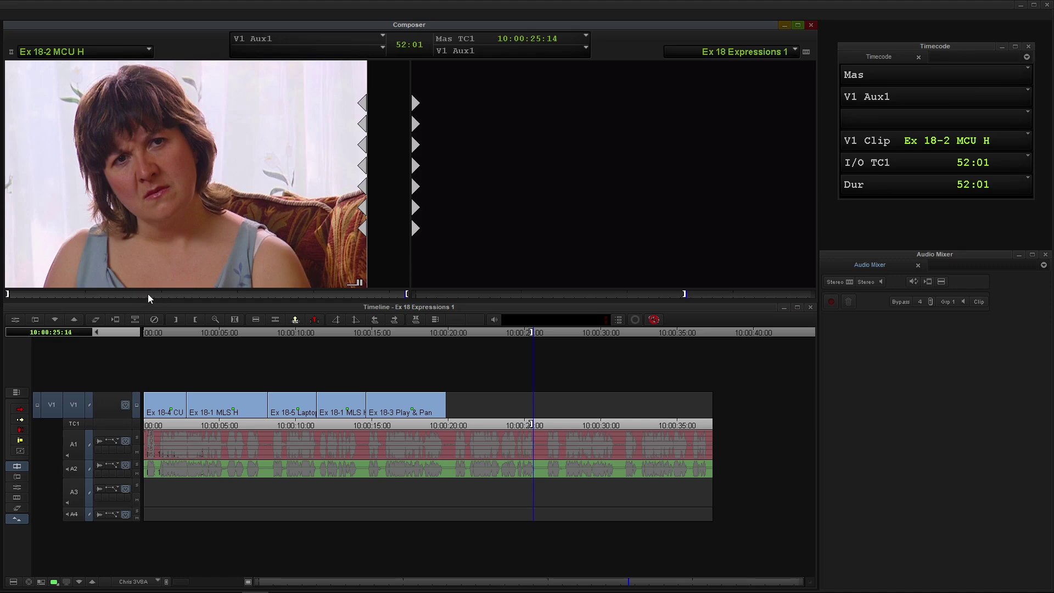
pyautogui.click(175, 295)
pyautogui.moveTo(177, 294); pyautogui.dragTo(234, 298)
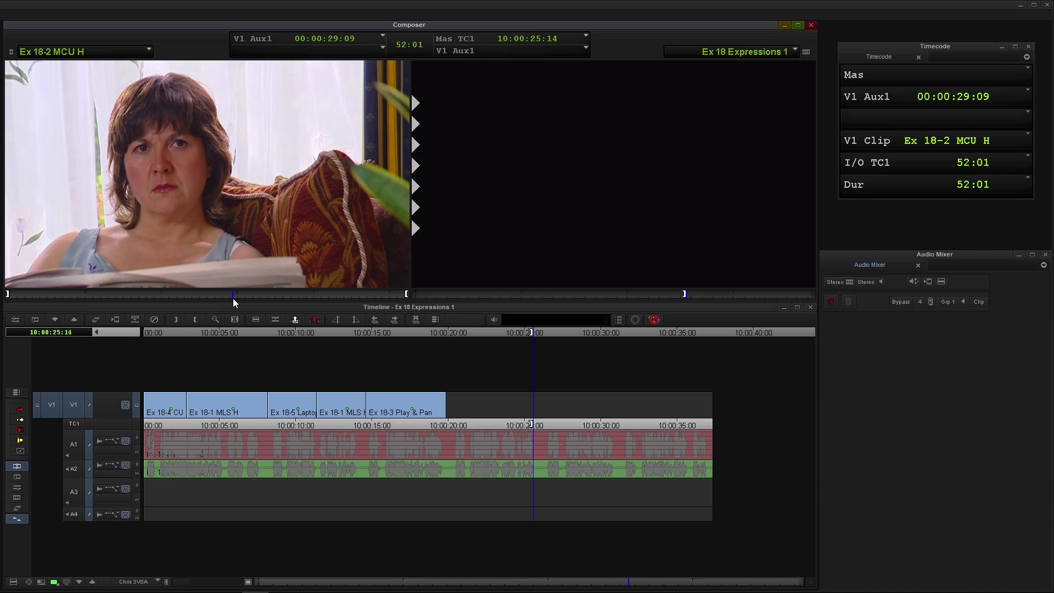
pyautogui.press('i')
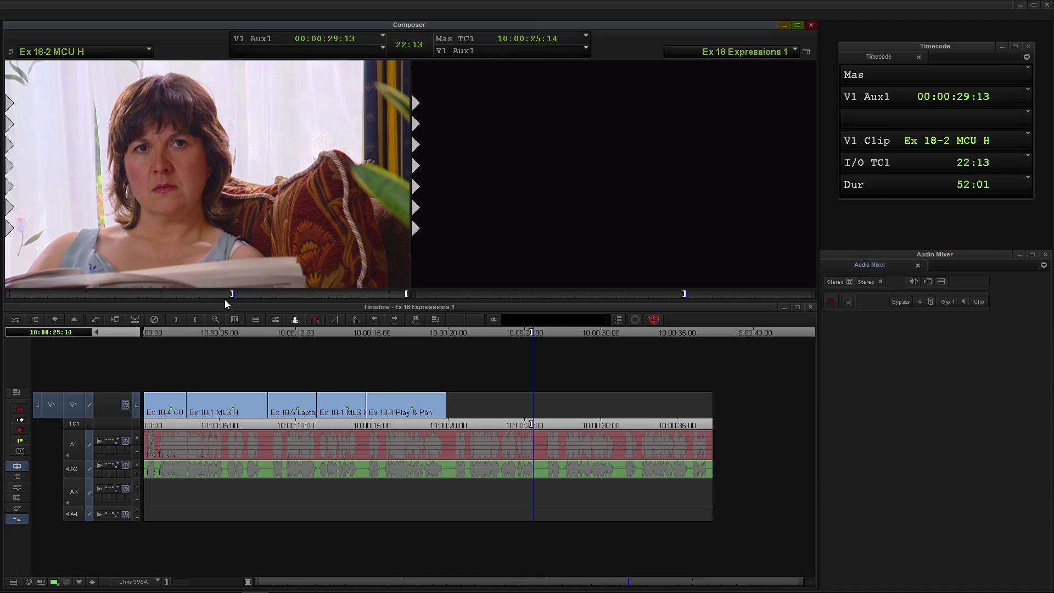
# Step: Mark the source Out point at 00:00:33:09 and overwrite this part of Ex 18-2 MCU H onto V1
pyautogui.press('space')
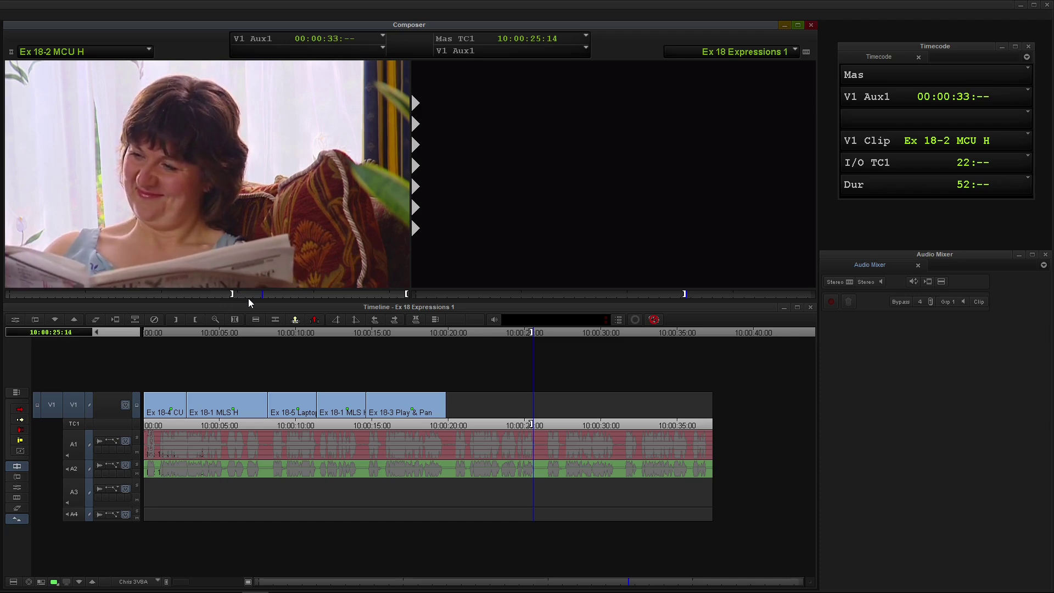
pyautogui.press('o')
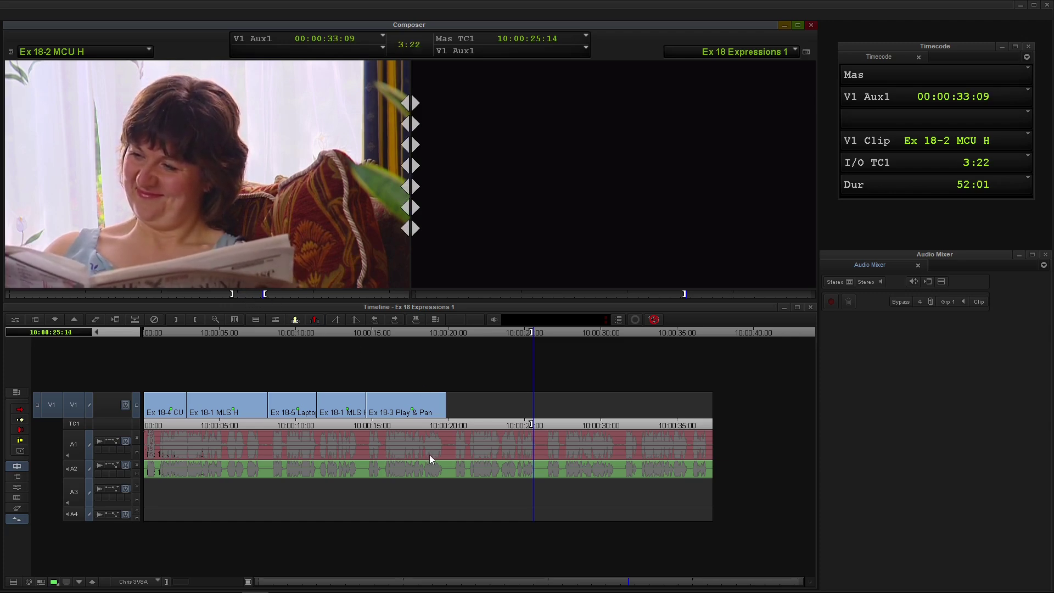
pyautogui.press('b')
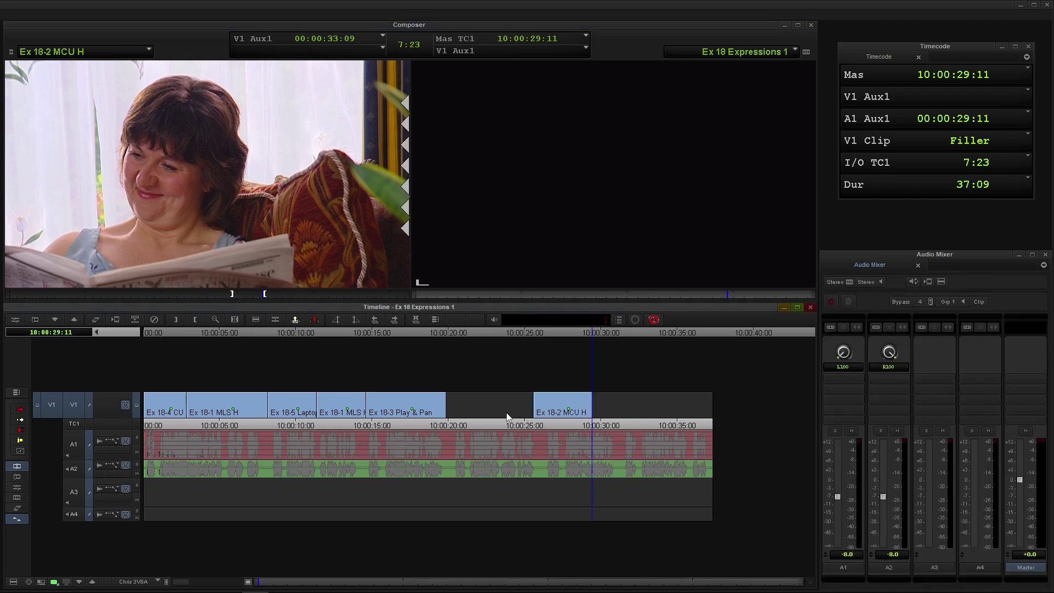
# Step: Play the new Ex 18-2 MCU H shot and mark the sequence In point near its end at 10:00:29:06
pyautogui.moveTo(522, 420); pyautogui.dragTo(502, 421)
pyautogui.press('space')
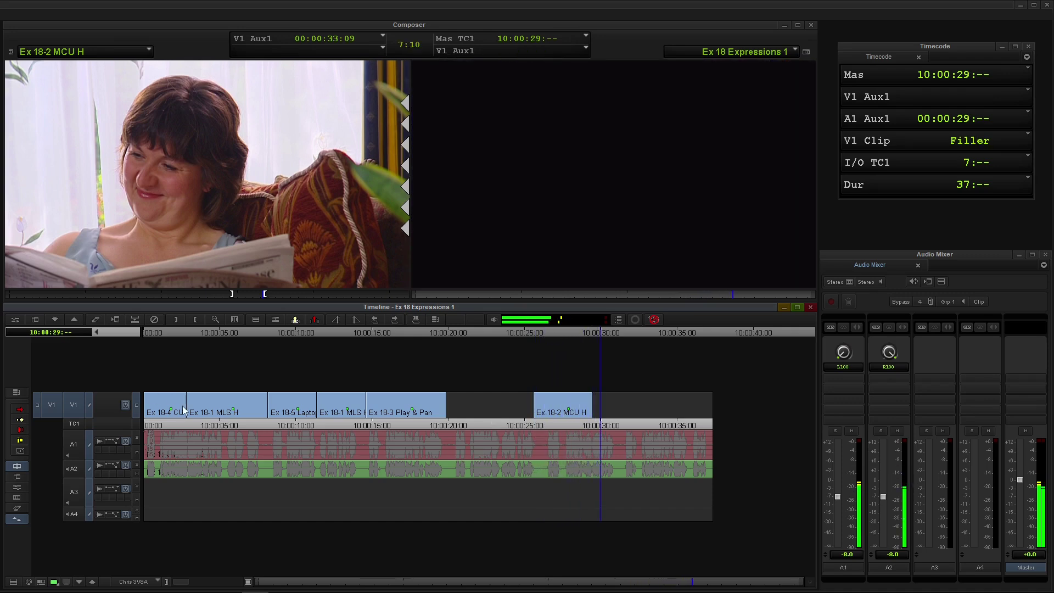
pyautogui.click(588, 415)
pyautogui.press('Right')
pyautogui.press('Right')
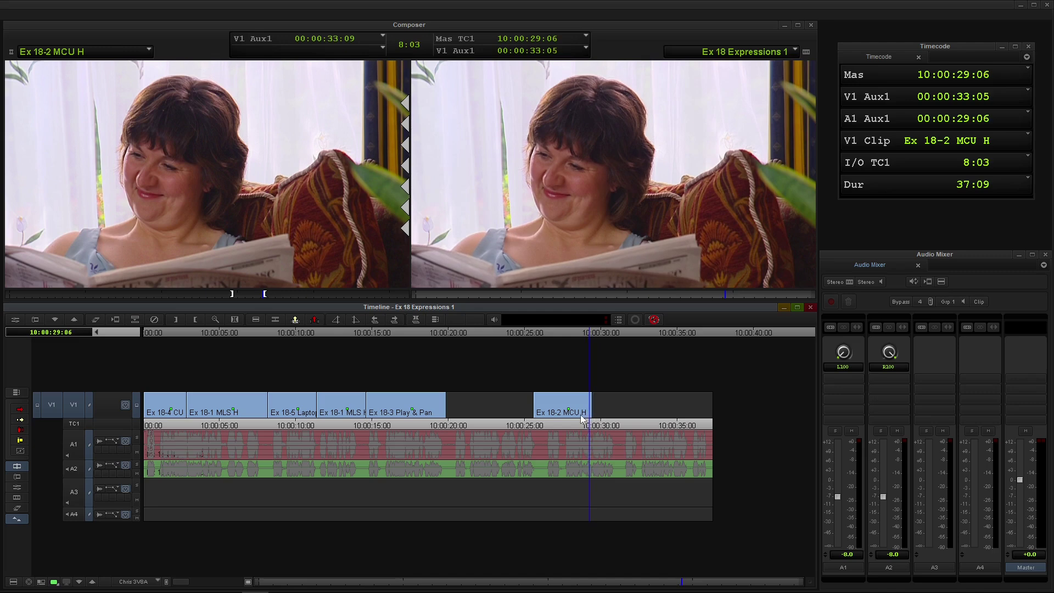
# Step: Load Ex 18-5 Laptop into the source monitor and mark its In point at 00:00:02:12
pyautogui.click(74, 52)
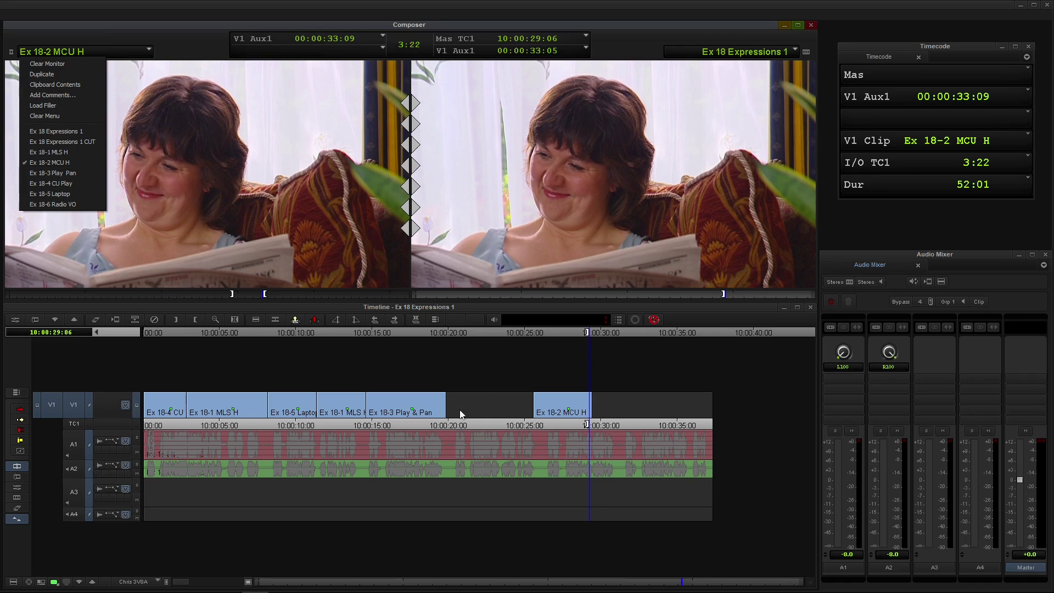
pyautogui.click(60, 195)
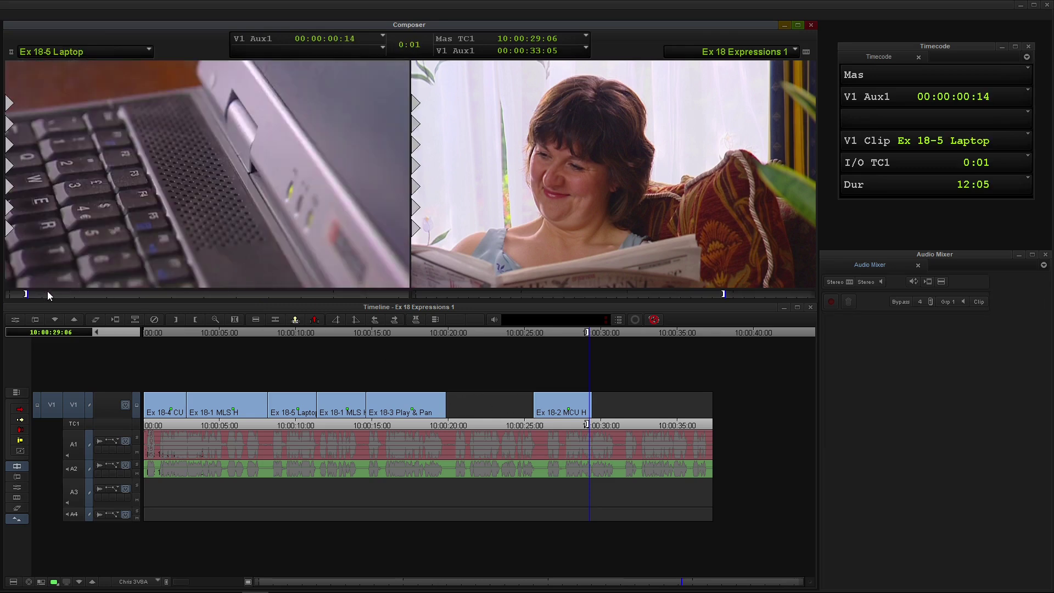
pyautogui.moveTo(47, 294); pyautogui.dragTo(88, 294)
# Step: Find the laptop shot's end point against the voice-over and overwrite Ex 18-5 Laptop onto V1 from 10:00:29:06 to about 10:00:31:02
pyautogui.click(635, 225)
pyautogui.press('space')
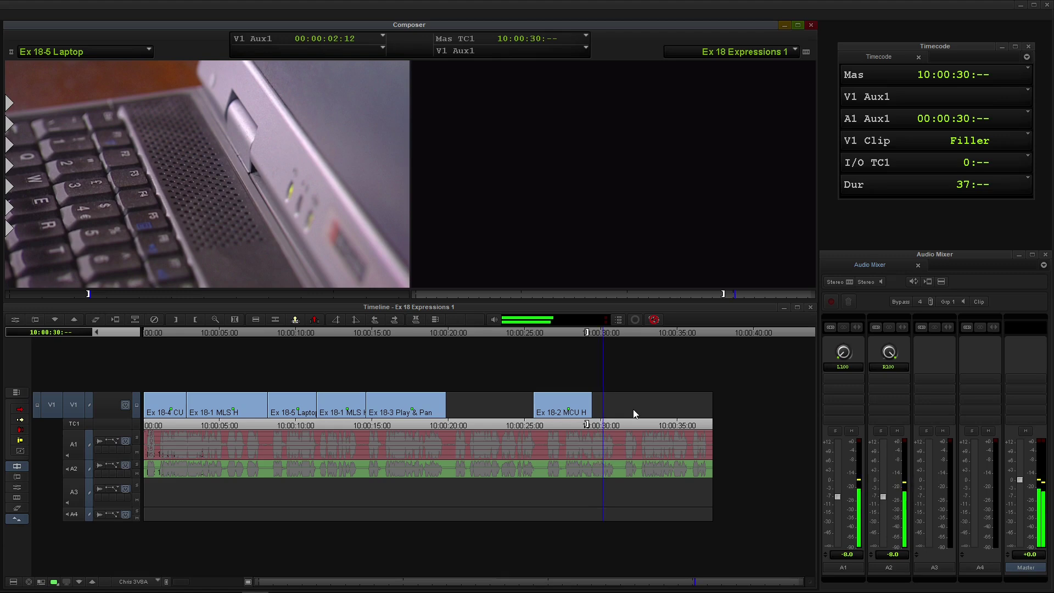
pyautogui.click(627, 411)
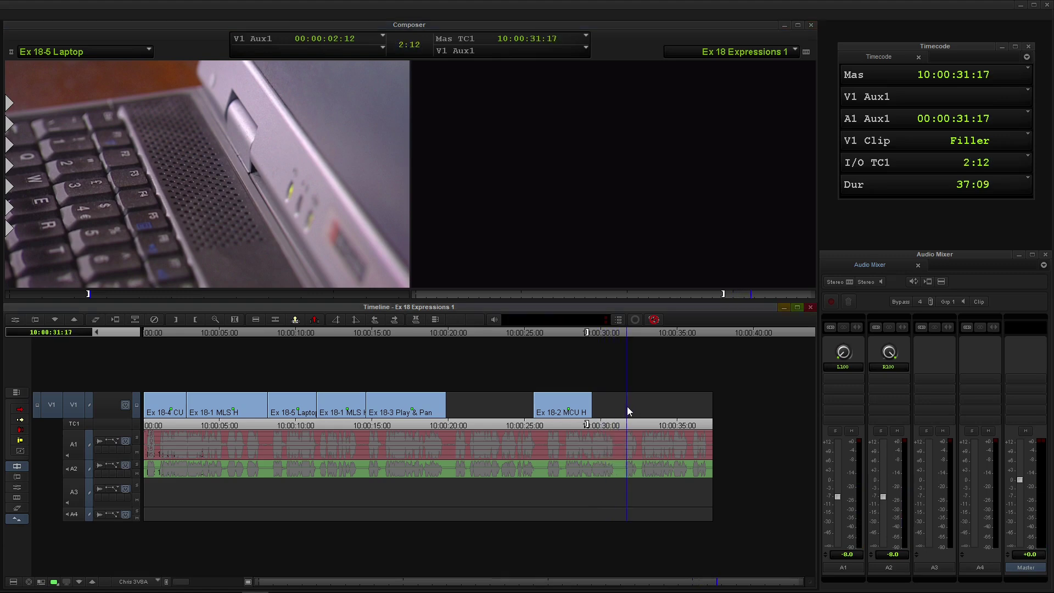
pyautogui.moveTo(627, 407); pyautogui.dragTo(616, 406)
pyautogui.press('i')
pyautogui.press('b')
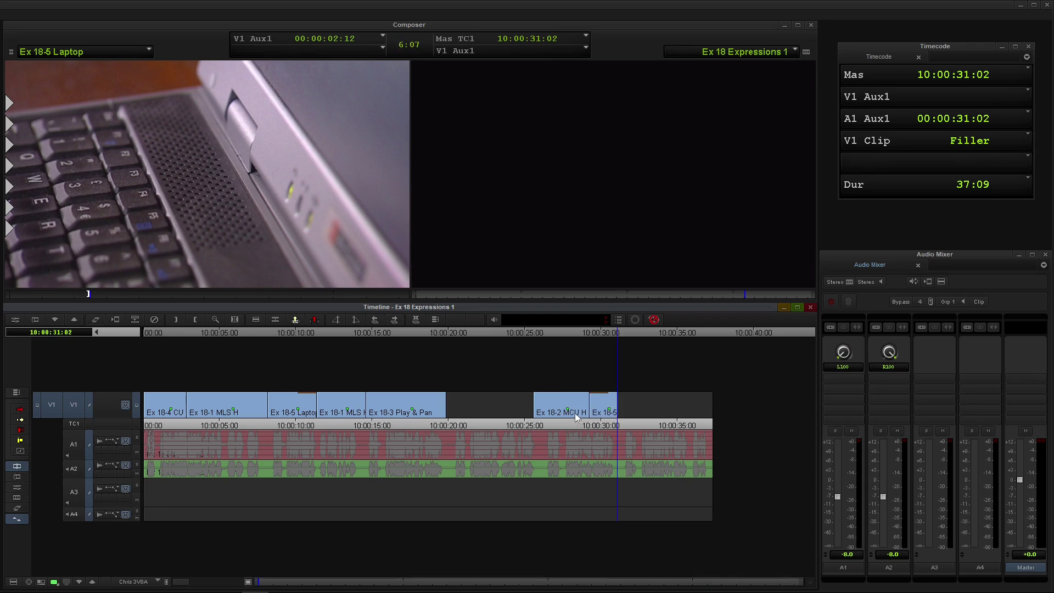
# Step: Play across the cut into the second laptop shot and park at its end, 10:00:31:02
pyautogui.click(574, 414)
pyautogui.press('space')
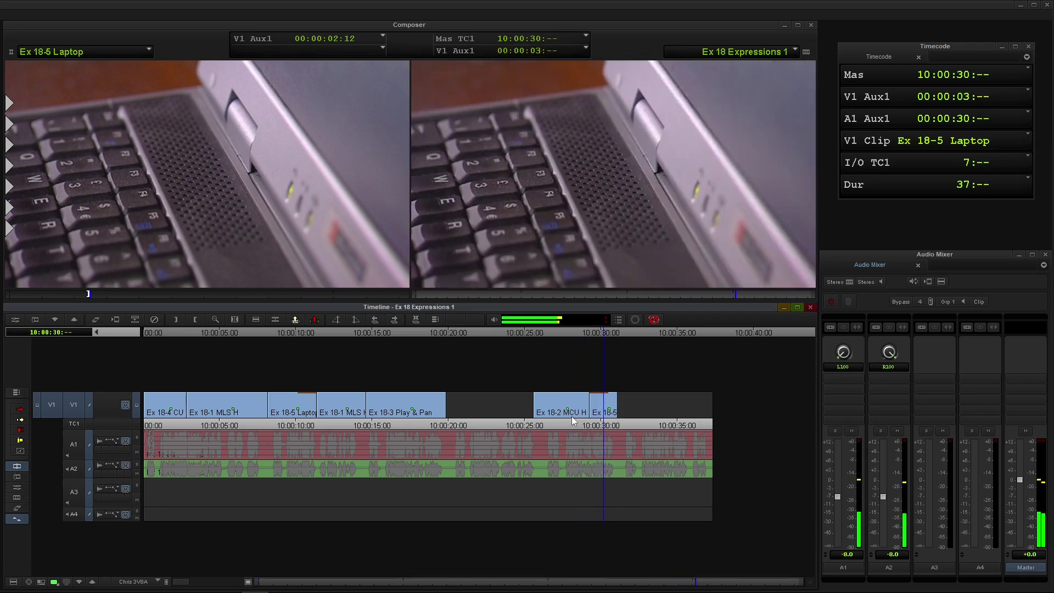
pyautogui.press('space')
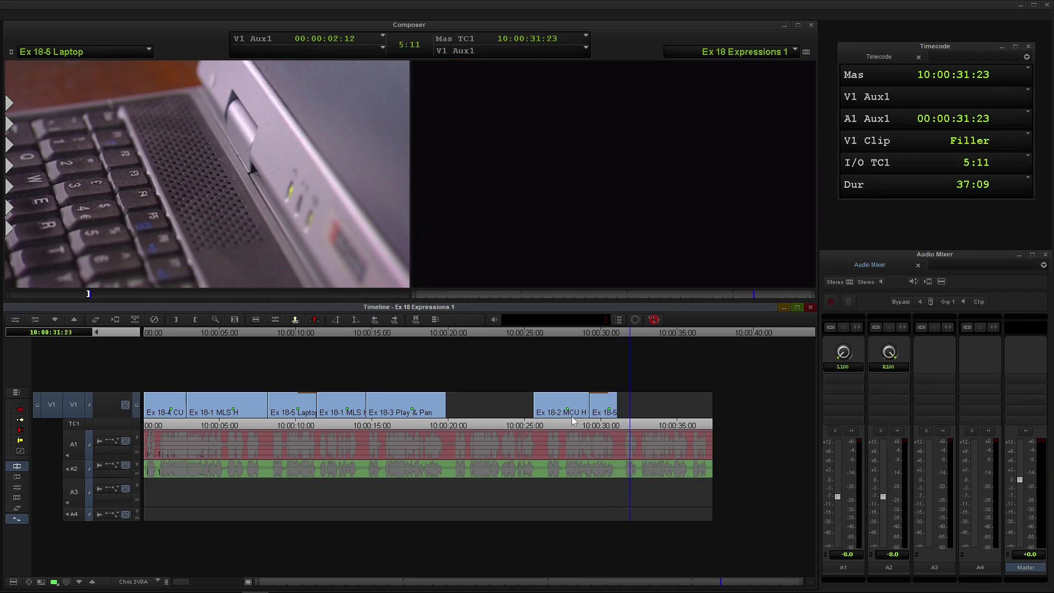
pyautogui.press('a')
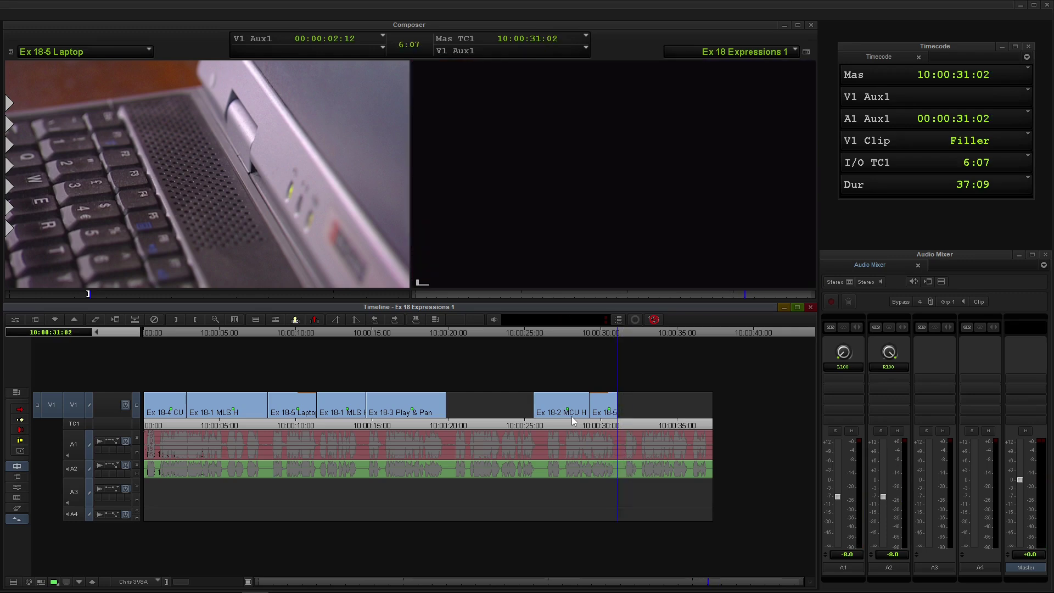
# Step: Mark a source In point in Ex 18-2 MCU H and overwrite it onto V1 from 10:00:31:02 to the sequence end
pyautogui.moveTo(295, 295); pyautogui.dragTo(288, 299)
pyautogui.press('o')
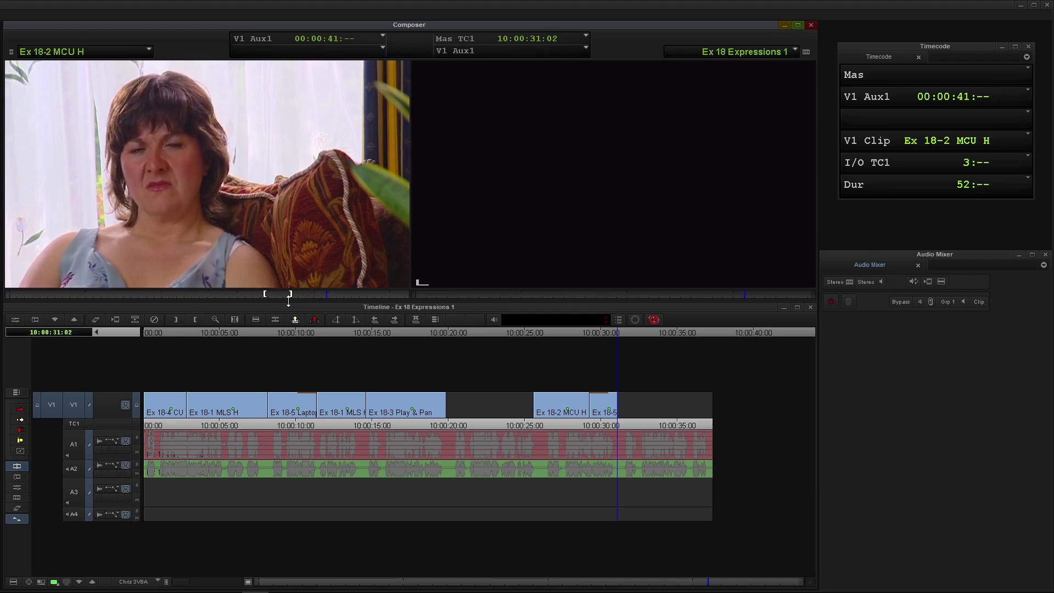
pyautogui.click(606, 407)
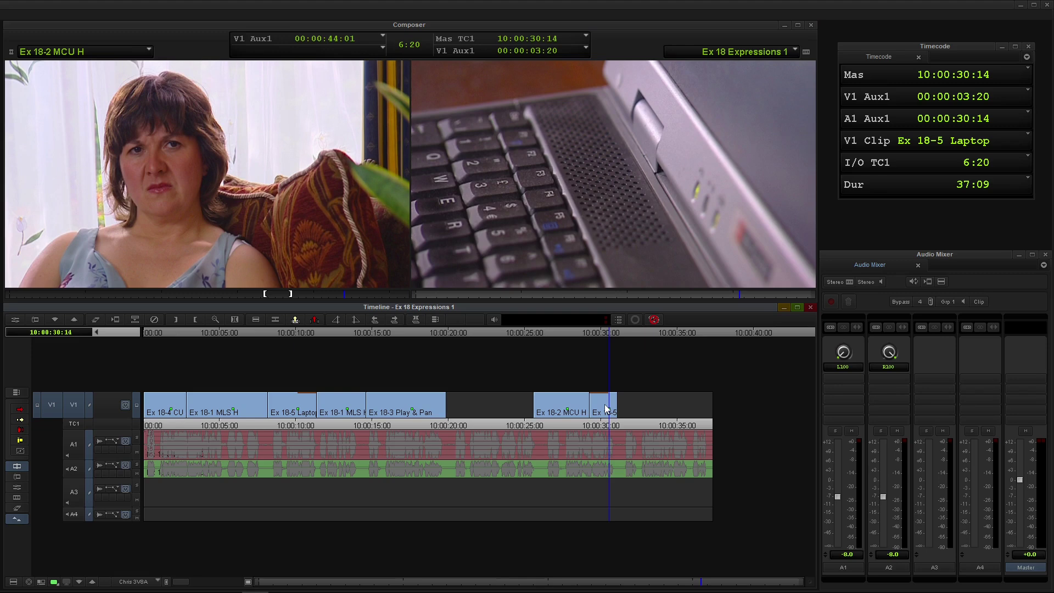
pyautogui.press('space')
pyautogui.press('i')
pyautogui.press('End')
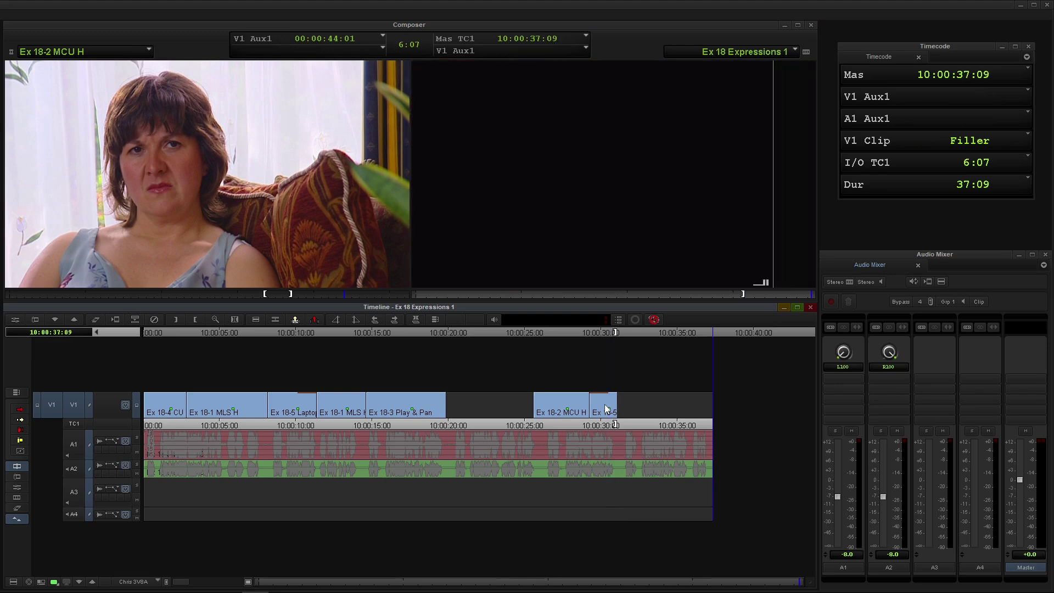
pyautogui.press('o')
pyautogui.press('b')
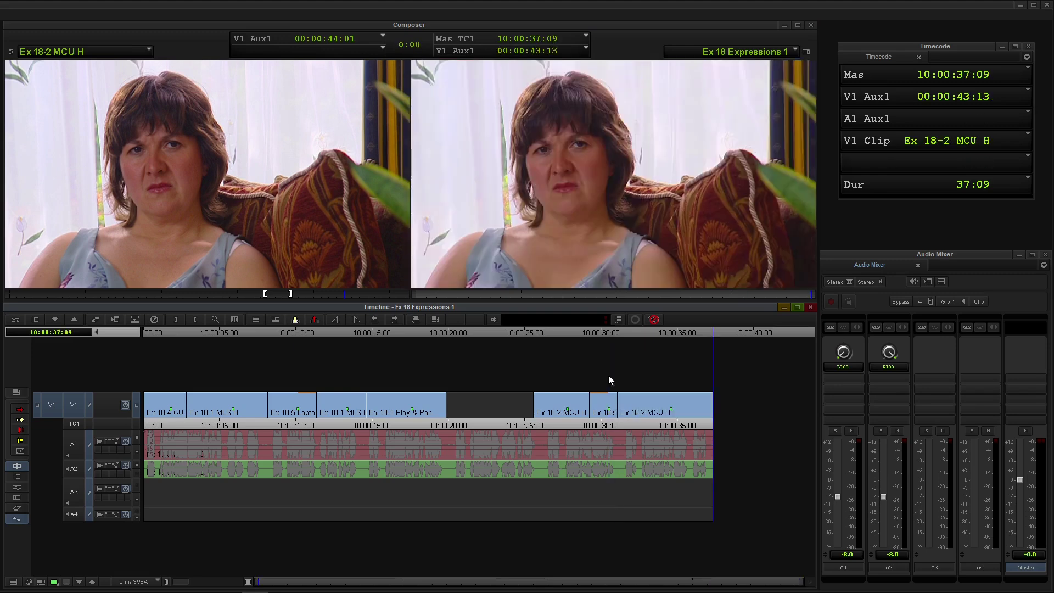
# Step: Play the sequence from 10:00:27:08 to the end to check the last three shots
pyautogui.click(597, 412)
pyautogui.click(559, 420)
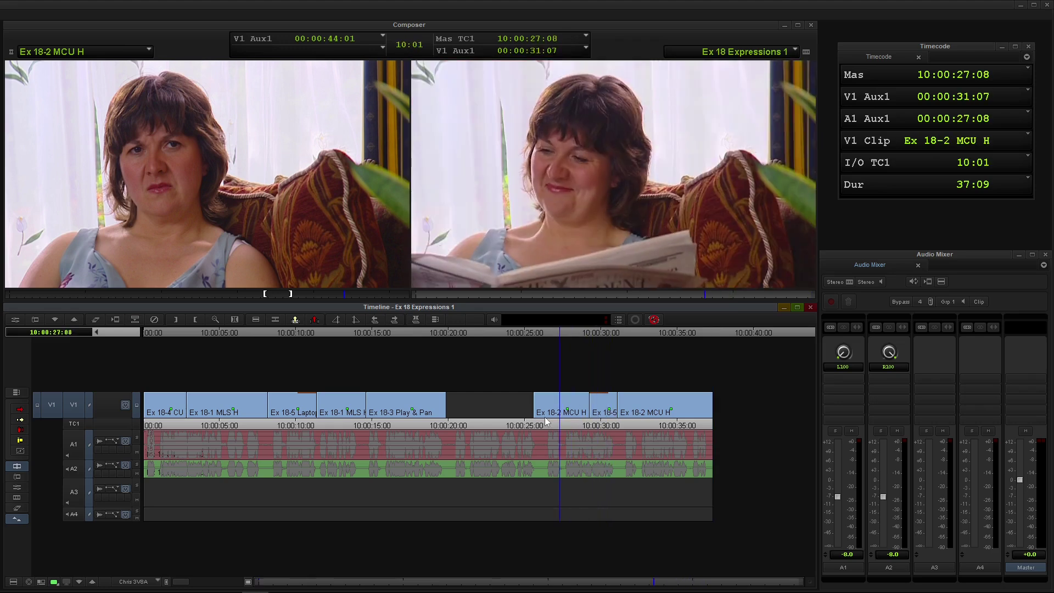
pyautogui.press('space')
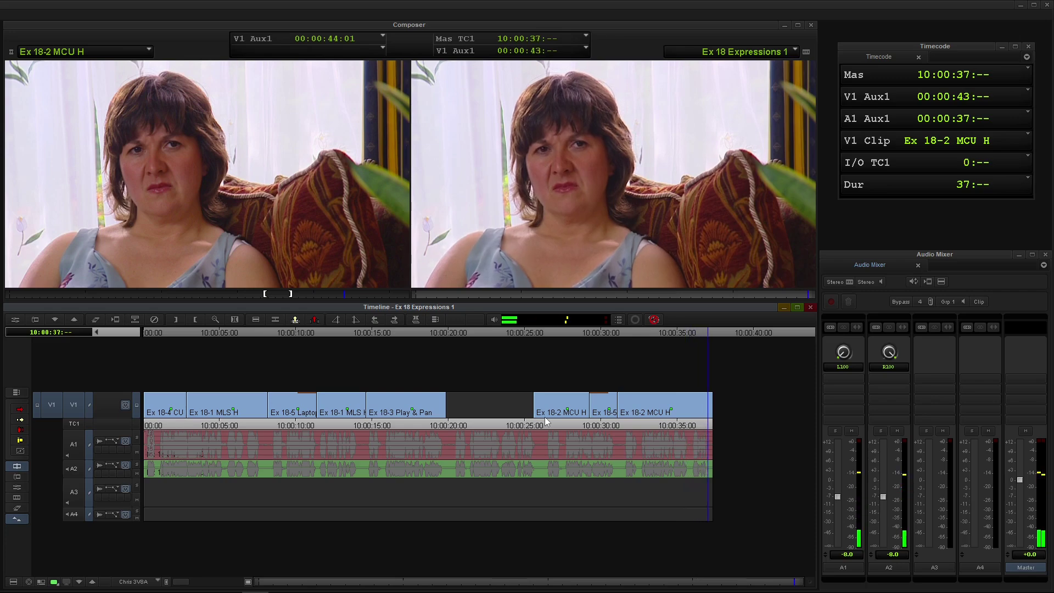
# Step: Play the end of the Ex 18-3 Play & Pan shot and mark the sequence from the start of the V1 gap to 10:00:22:18
pyautogui.click(423, 420)
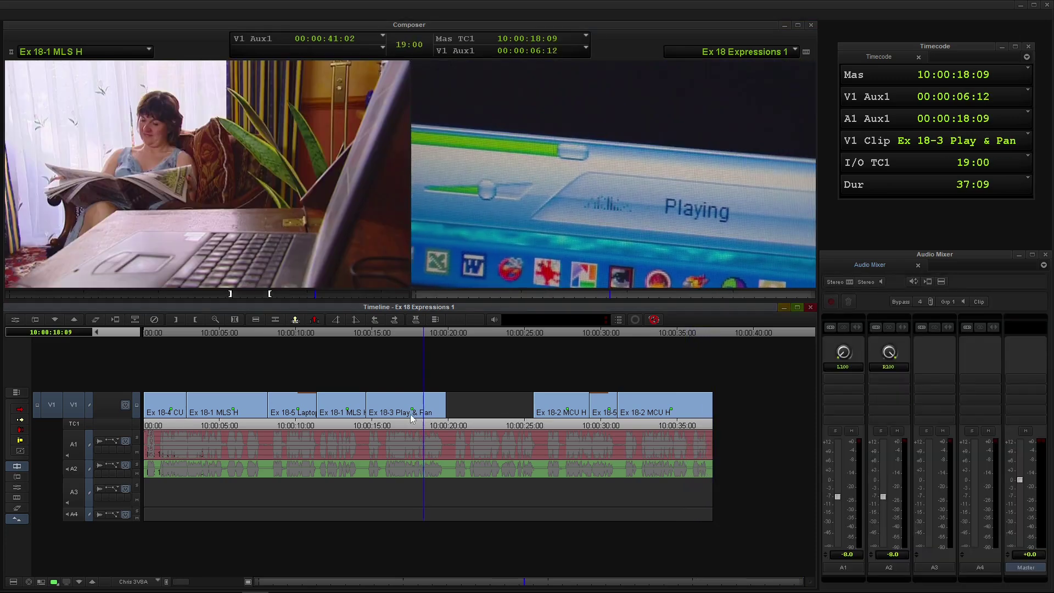
pyautogui.press('space')
pyautogui.click(412, 420)
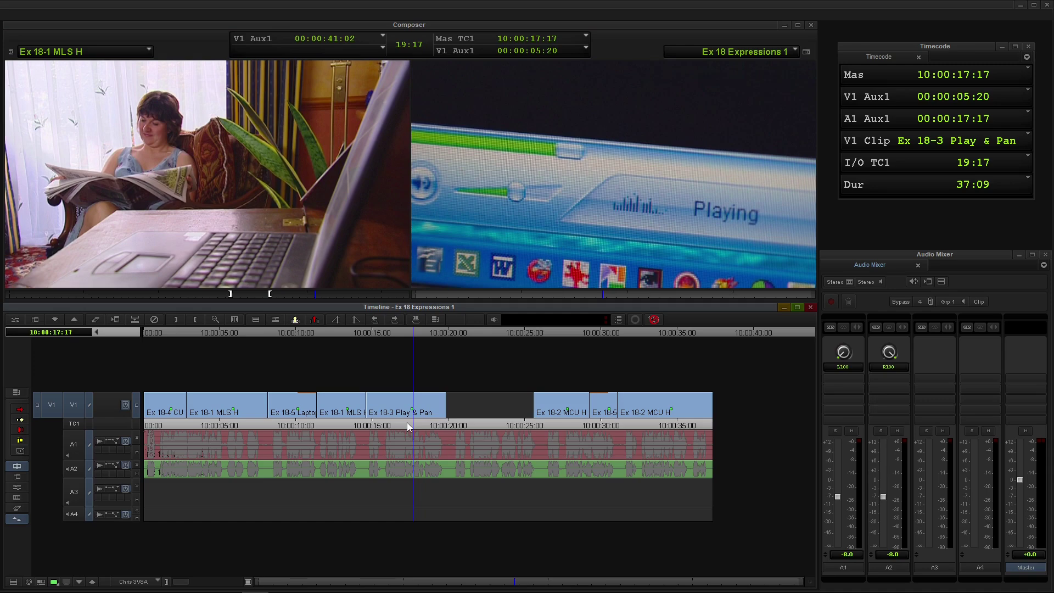
pyautogui.moveTo(357, 420); pyautogui.dragTo(423, 417)
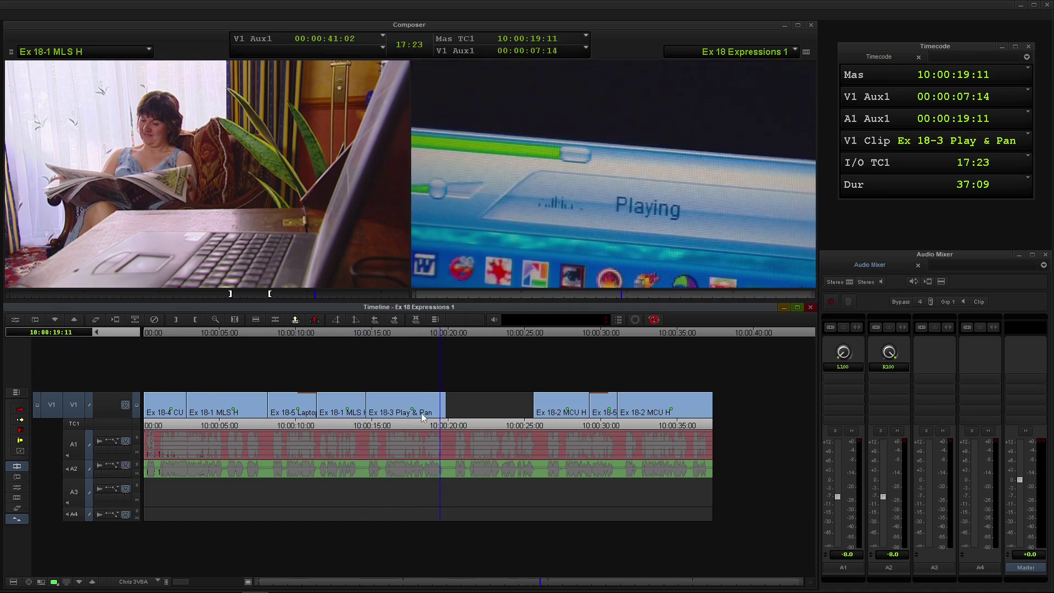
pyautogui.press('space')
pyautogui.press('i')
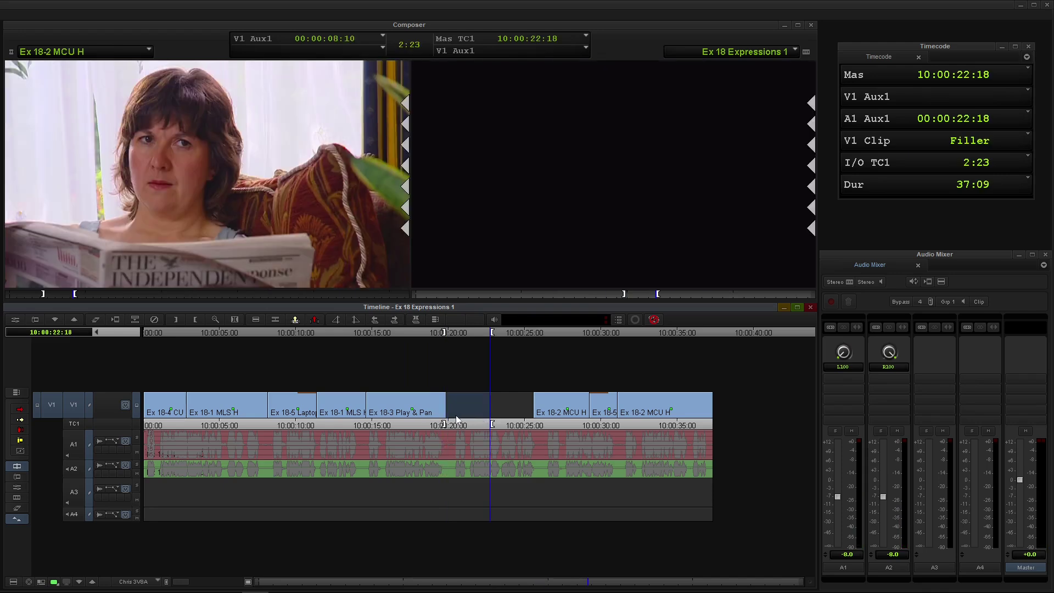
# Step: Overwrite the Ex 18-2 MCU H shot onto V1 in the marked span at the start of the gap
pyautogui.click(551, 408)
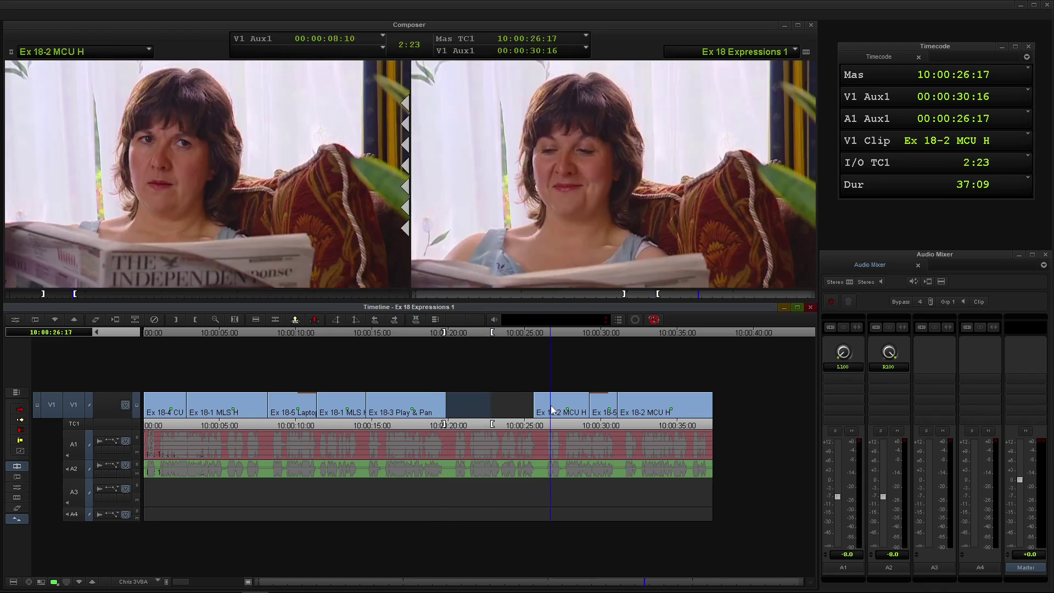
pyautogui.moveTo(553, 408); pyautogui.dragTo(473, 414)
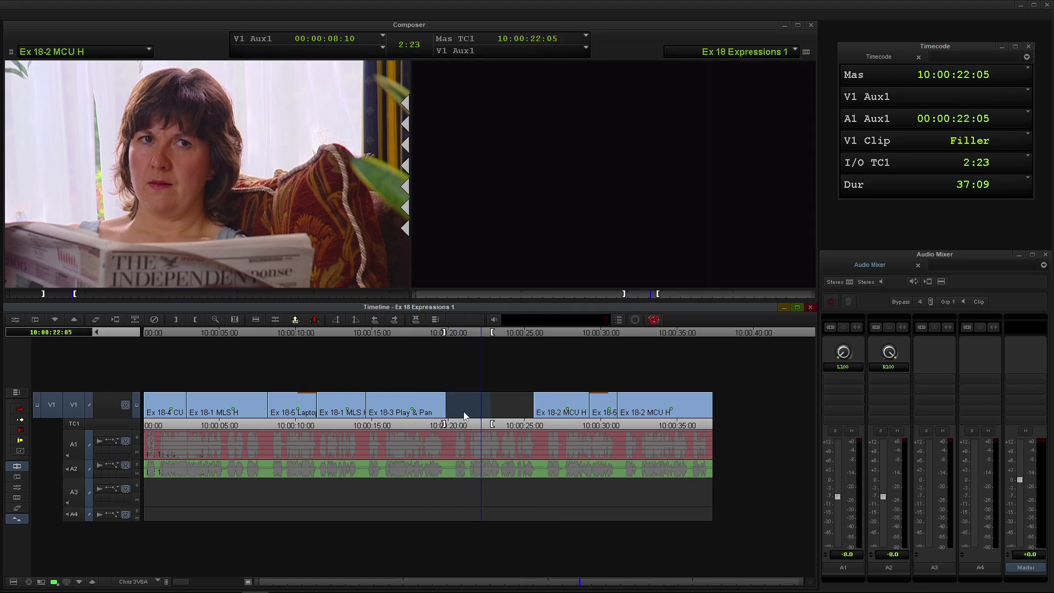
pyautogui.moveTo(505, 412)
pyautogui.mouseDown()
pyautogui.moveTo(541, 414)
pyautogui.moveTo(514, 415)
pyautogui.mouseUp()
pyautogui.press('b')
# Step: Play the sequence through the new Ex 18-2 MCU H shot and check its end against the remaining gap
pyautogui.moveTo(433, 417); pyautogui.dragTo(363, 415)
pyautogui.press('space')
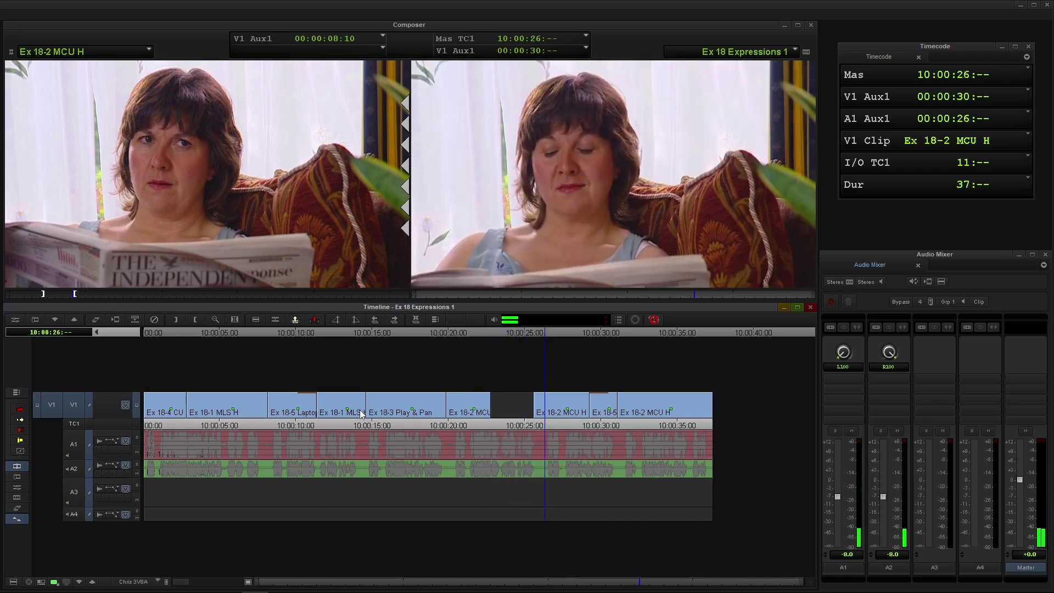
pyautogui.click(497, 414)
pyautogui.click(486, 413)
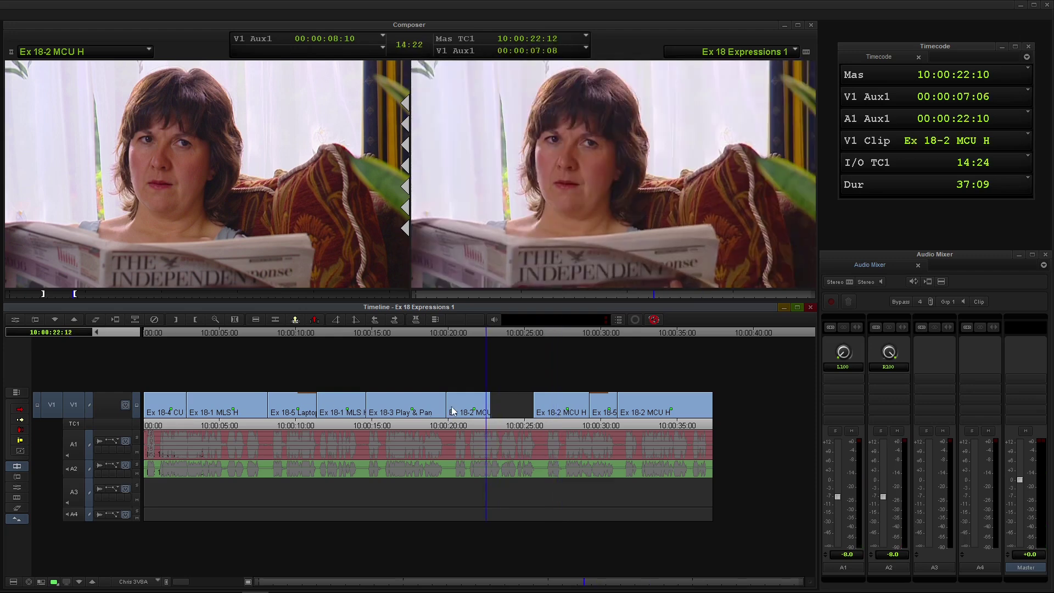
pyautogui.press('space')
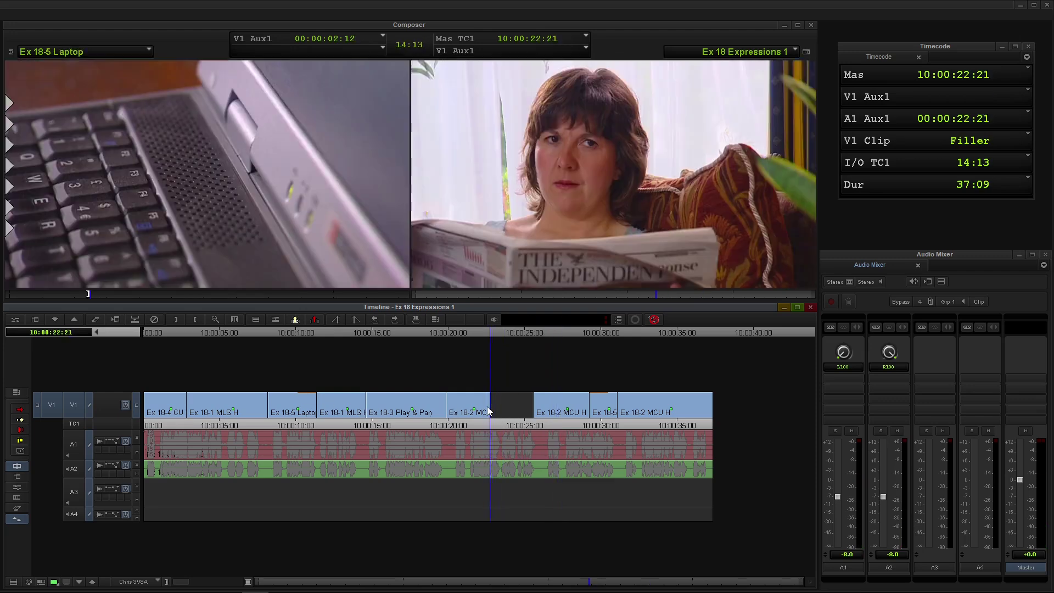
# Step: Mark the remaining V1 gap from 10:00:22:19 to 10:00:25:13 and overwrite the Ex 18-5 Laptop shot into it
pyautogui.moveTo(491, 404); pyautogui.dragTo(482, 403)
pyautogui.press('s')
pyautogui.press('e')
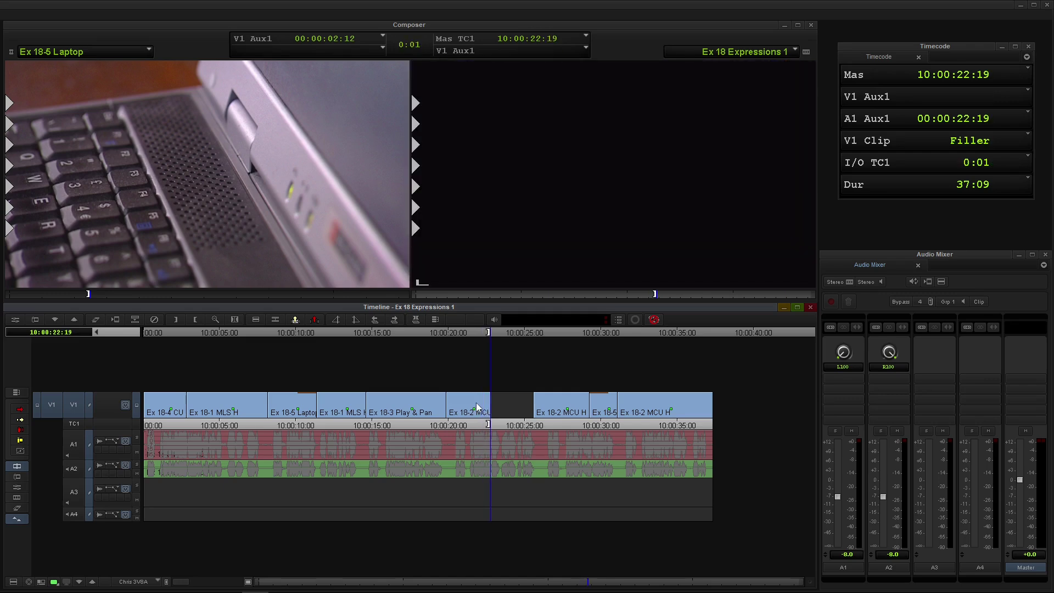
pyautogui.press('s')
pyautogui.press('Left')
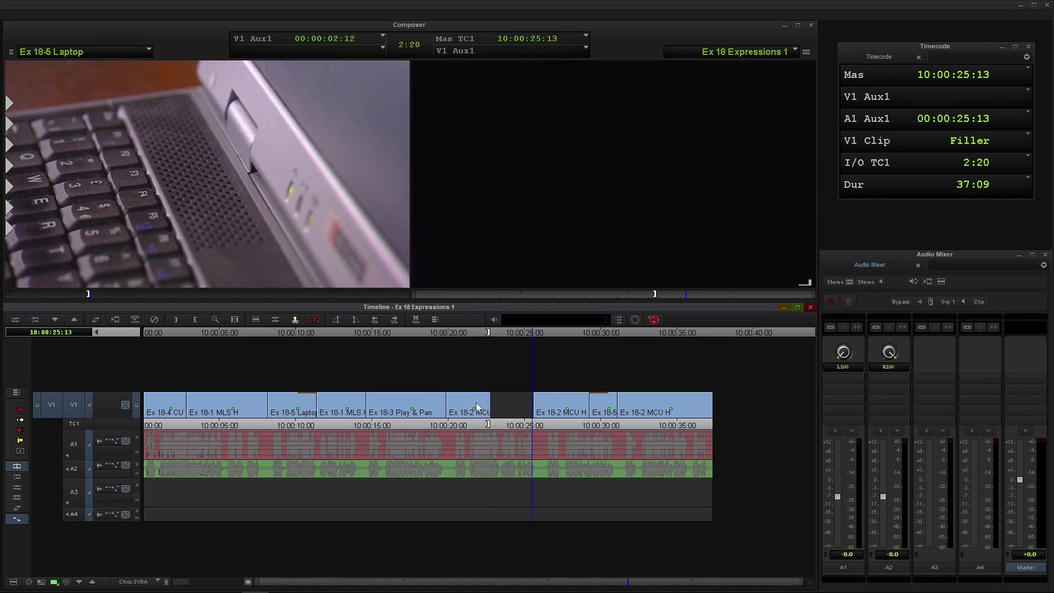
pyautogui.press('r')
pyautogui.press('b')
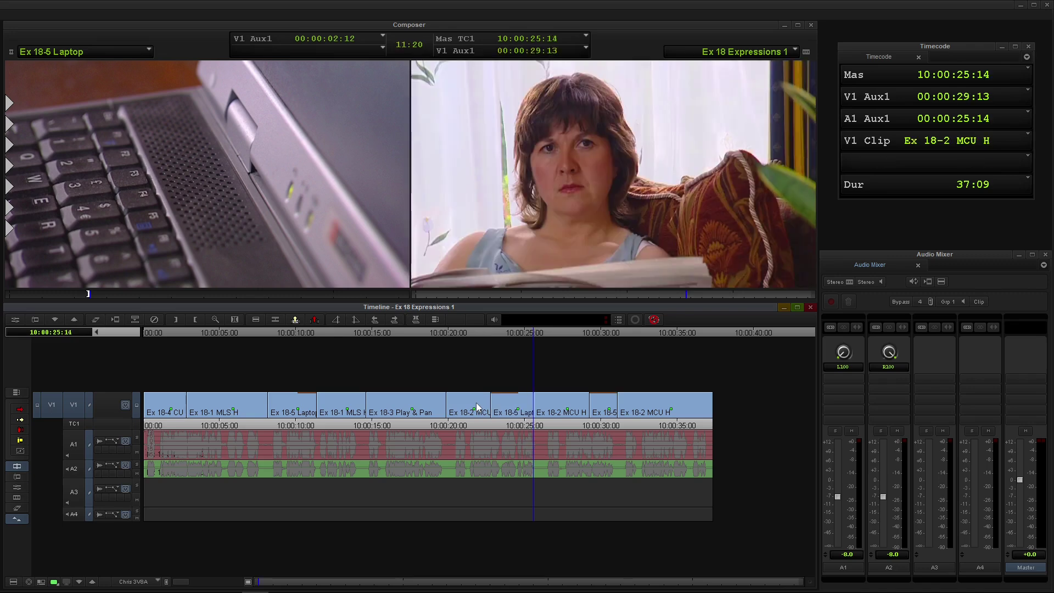
# Step: Play the sequence from 10:00:20:04 to 10:00:32:16 to check the newly filled shots
pyautogui.click(446, 413)
pyautogui.click(431, 419)
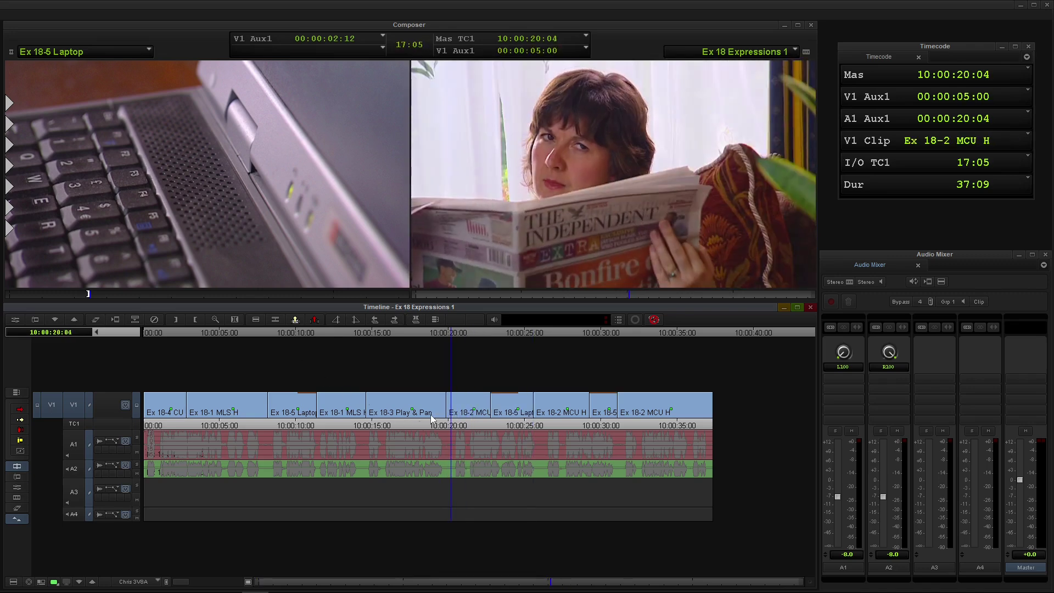
pyautogui.press('space')
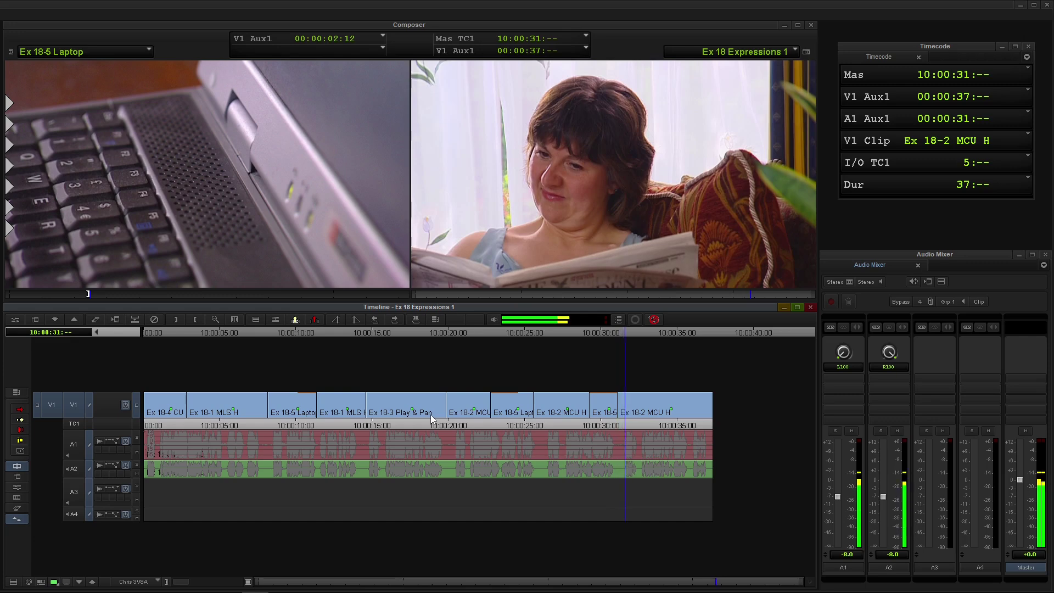
pyautogui.press('space')
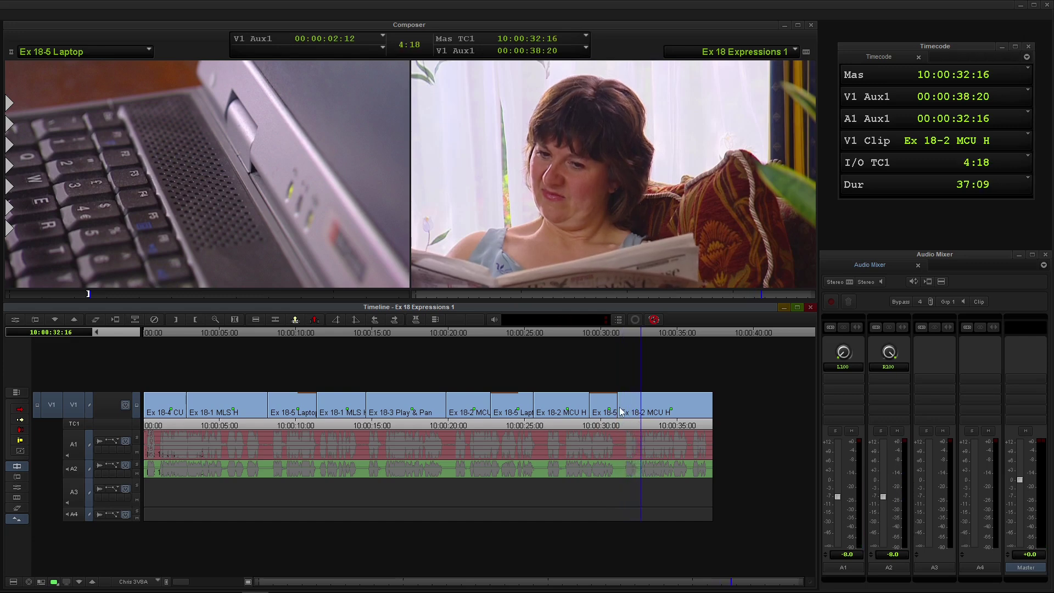
# Step: Roll the cut between the last Ex 18-5 Laptop and Ex 18-2 MCU H shots to 10:00:32:07 and scrub the extended laptop shot
pyautogui.press('u')
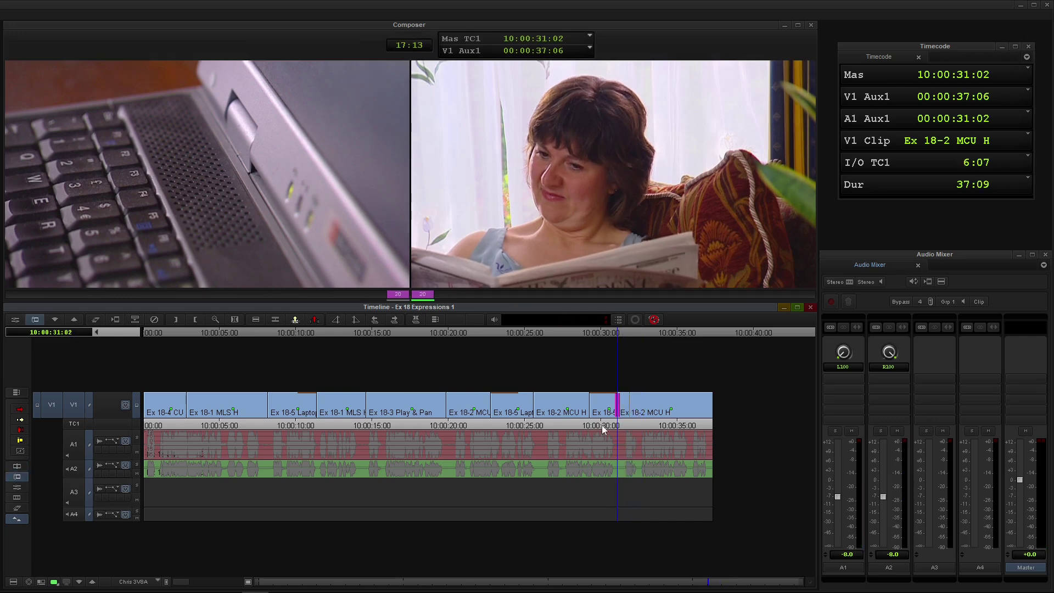
pyautogui.press('/')
pyautogui.press('u')
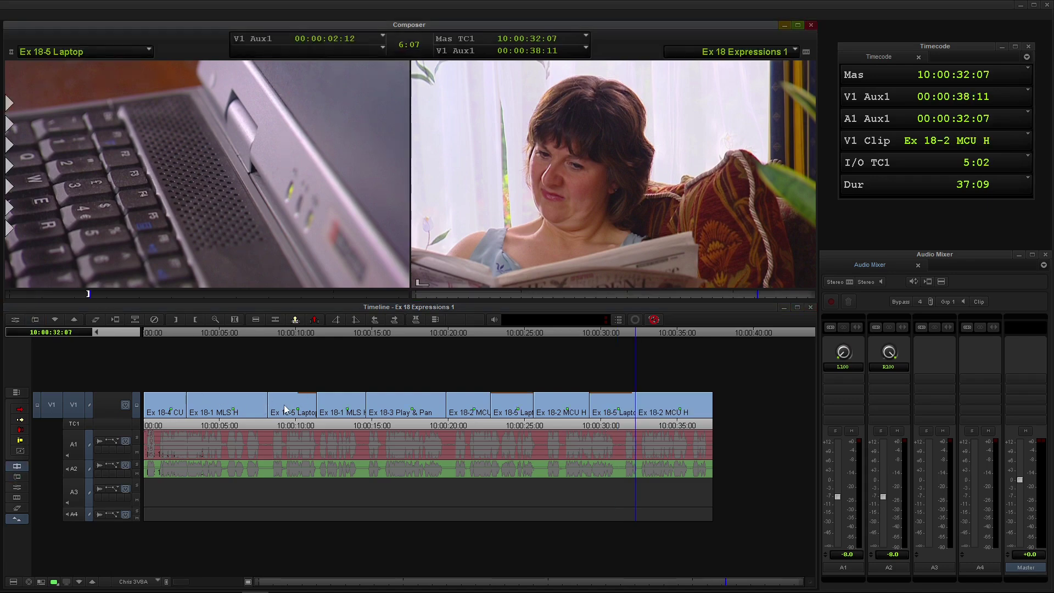
pyautogui.moveTo(285, 408); pyautogui.dragTo(592, 406)
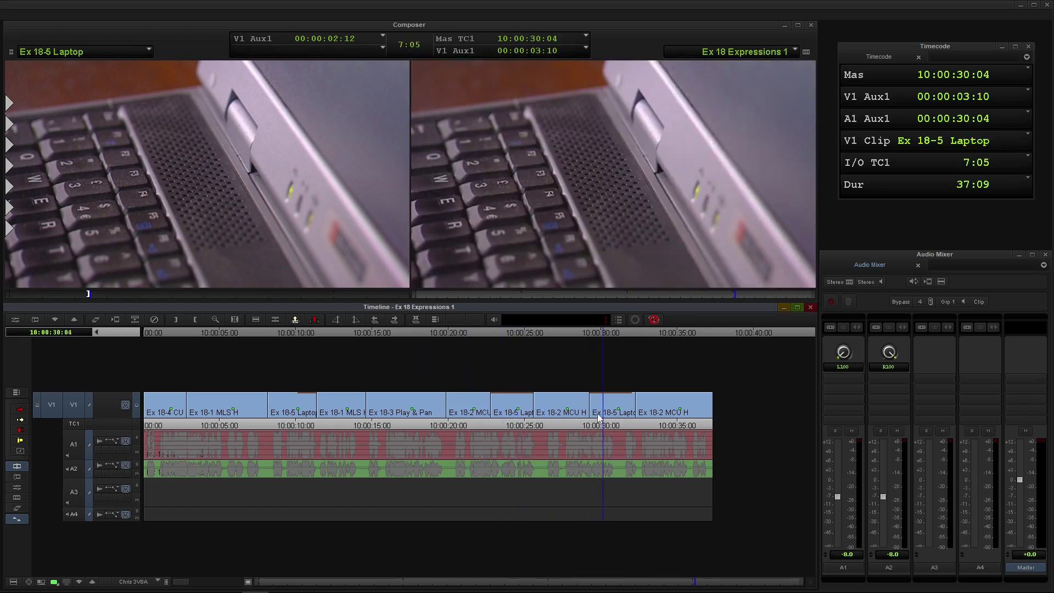
pyautogui.moveTo(618, 406)
pyautogui.mouseDown()
pyautogui.moveTo(599, 412)
pyautogui.moveTo(626, 416)
pyautogui.moveTo(601, 416)
pyautogui.moveTo(639, 417)
pyautogui.moveTo(610, 418)
pyautogui.mouseUp()
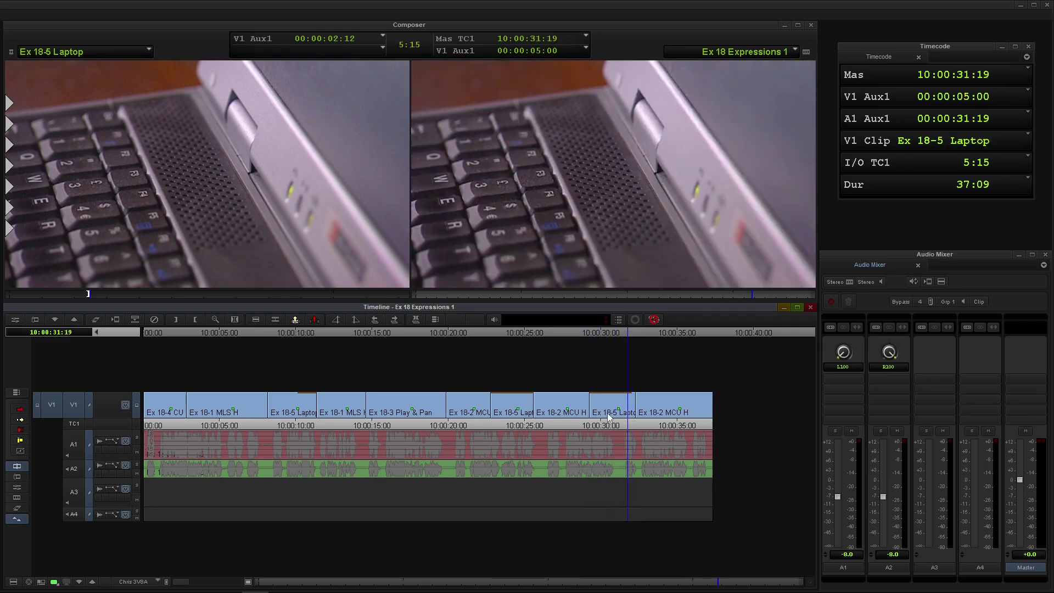
# Step: Add a V2 track and move the last two Ex 18-2 MCU H shots from V1 straight up to V2
pyautogui.hotkey('ctrl', 'y')
pyautogui.click(567, 420)
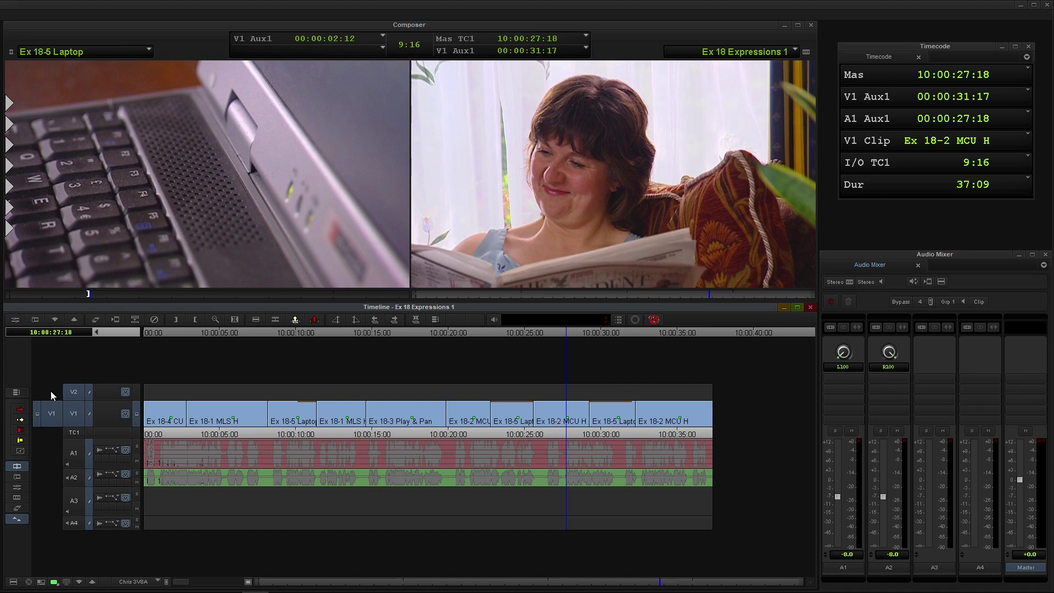
pyautogui.click(20, 409)
pyautogui.moveTo(559, 417); pyautogui.dragTo(559, 394)
pyautogui.click(658, 415)
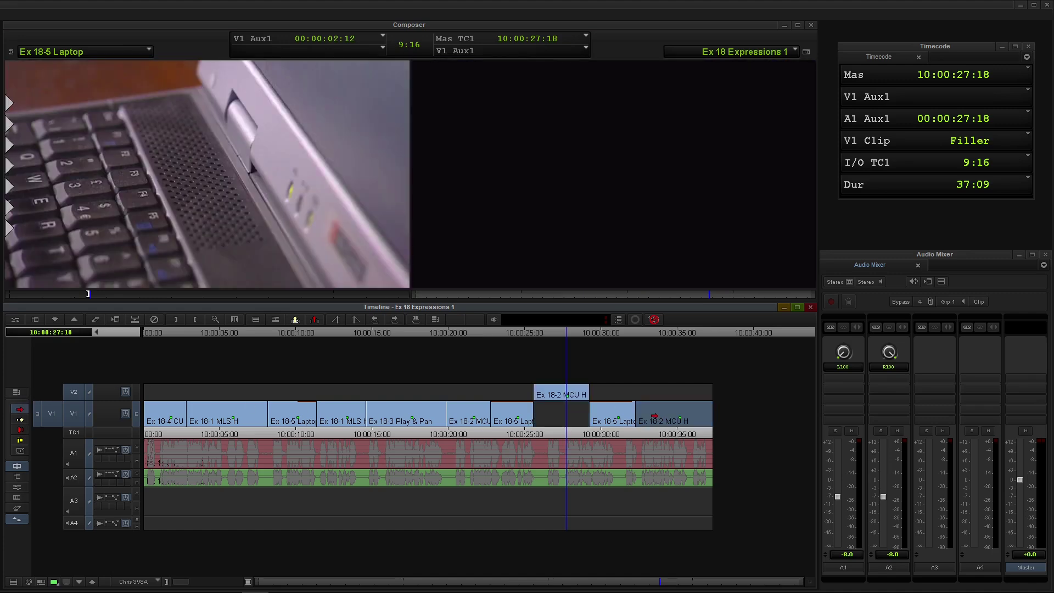
pyautogui.moveTo(651, 393); pyautogui.dragTo(602, 423)
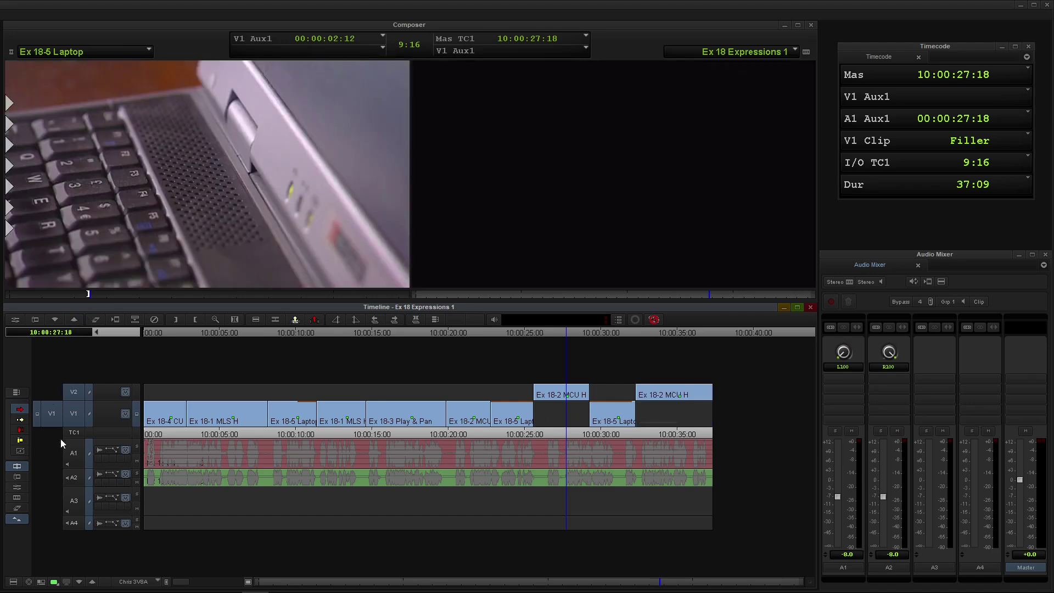
# Step: Trim the last Ex 18-5 Laptop shot on V1 to start at 10:00:28:11 and end at 10:00:33:02, overlapping the V2 shots
pyautogui.moveTo(563, 428); pyautogui.dragTo(615, 426)
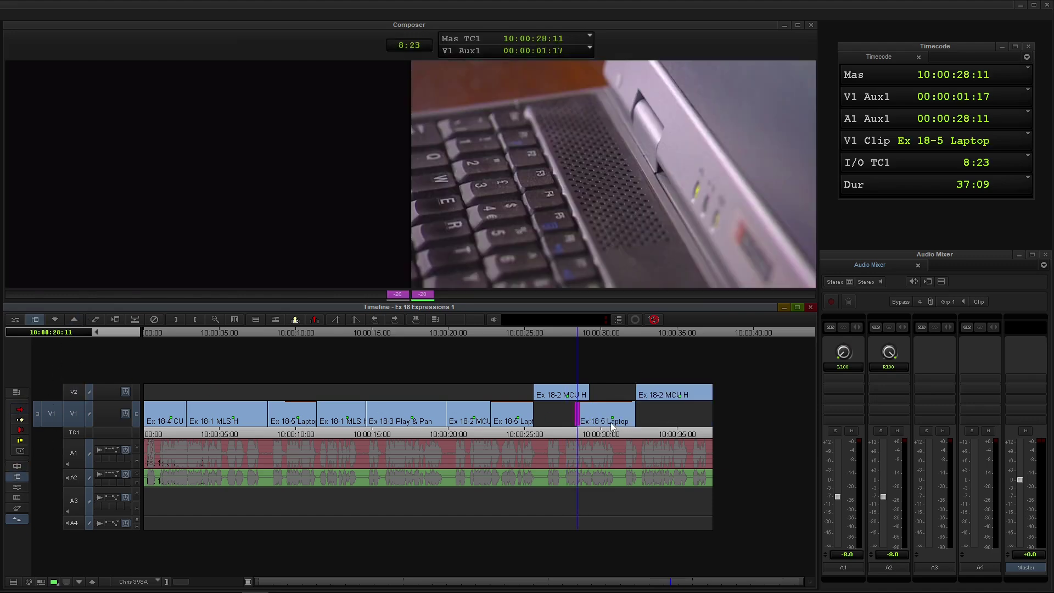
pyautogui.press('s')
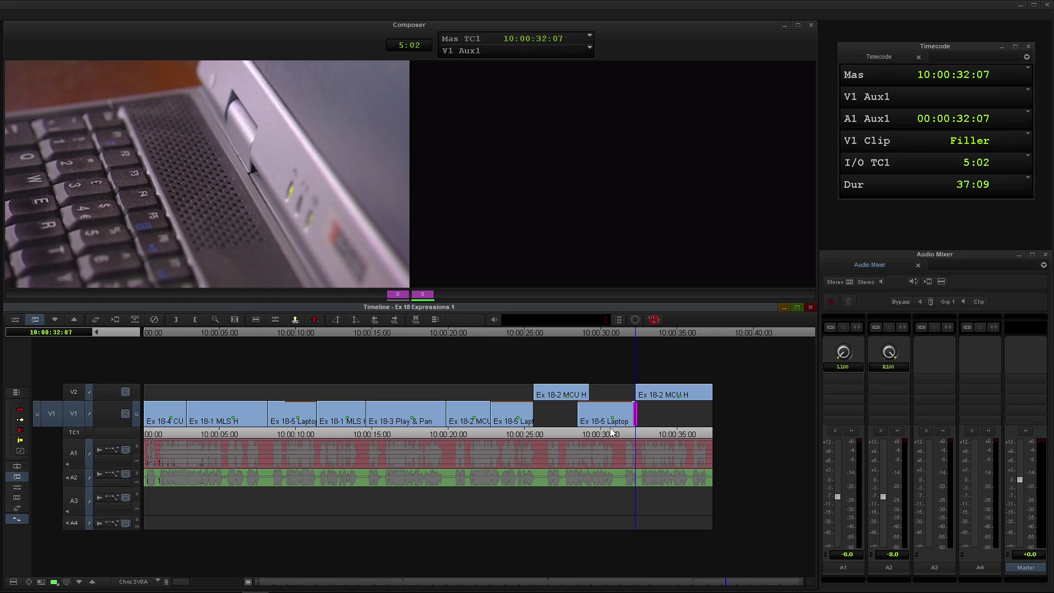
pyautogui.press('/')
pyautogui.press('/')
pyautogui.press('u')
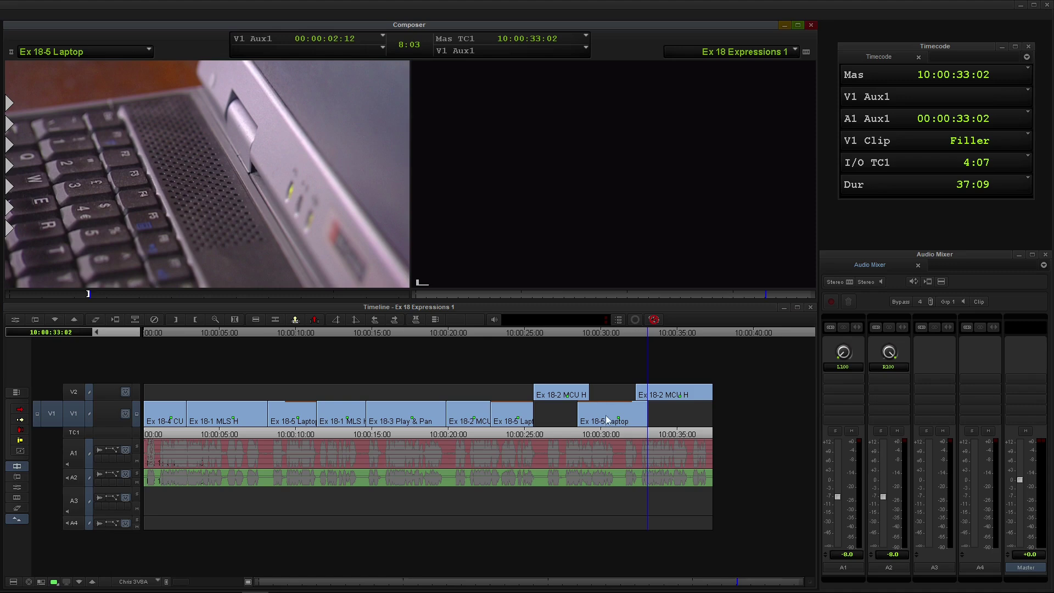
# Step: Apply a 3D Warp effect to the last Ex 18-5 Laptop shot on V1, monitor V2, and play from 10:00:27:00 to 10:00:33:00
pyautogui.click(600, 424)
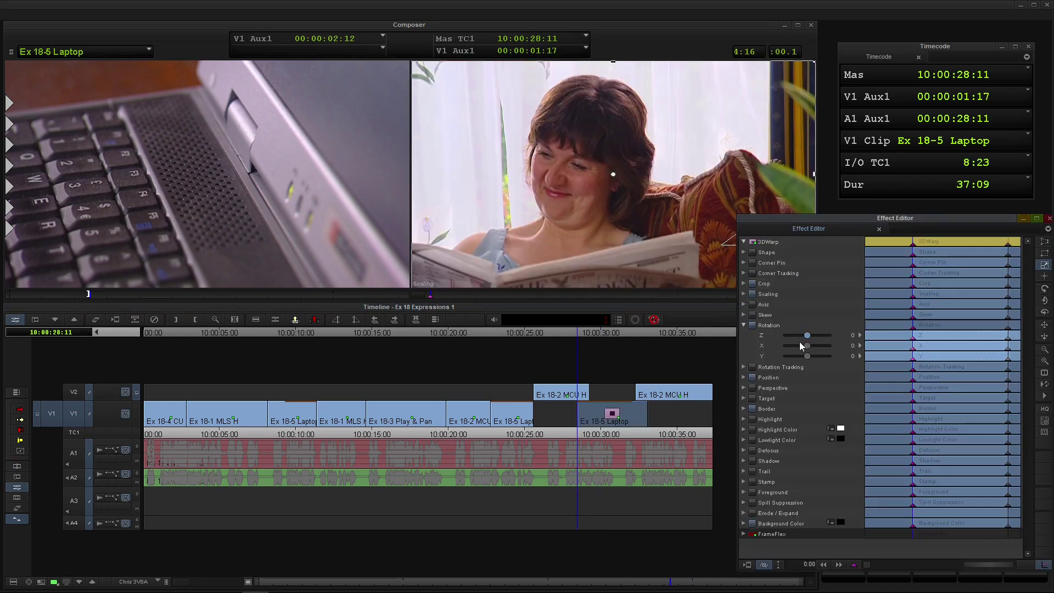
pyautogui.click(575, 366)
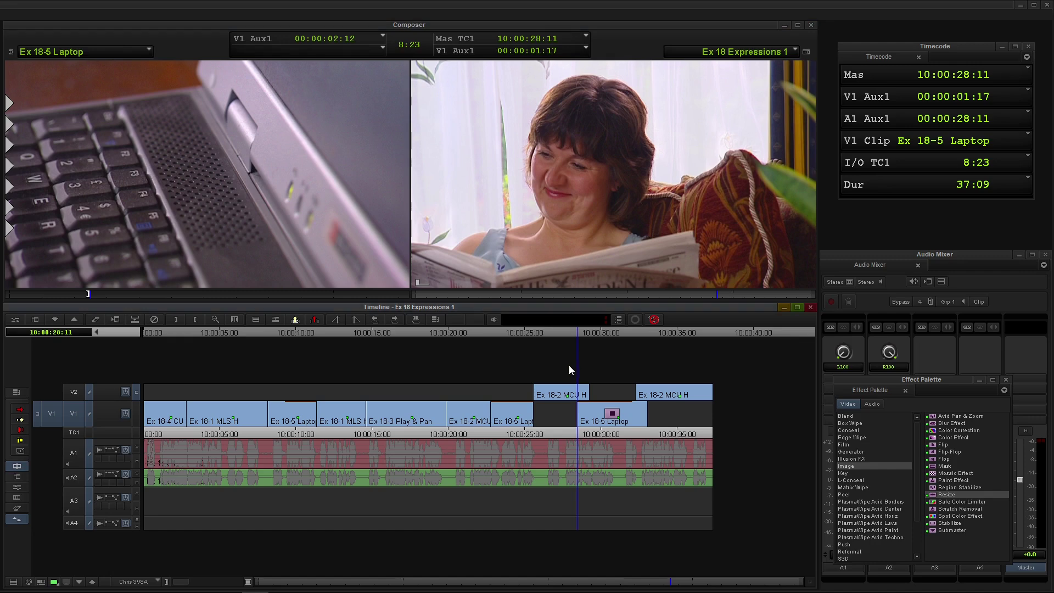
pyautogui.press('j')
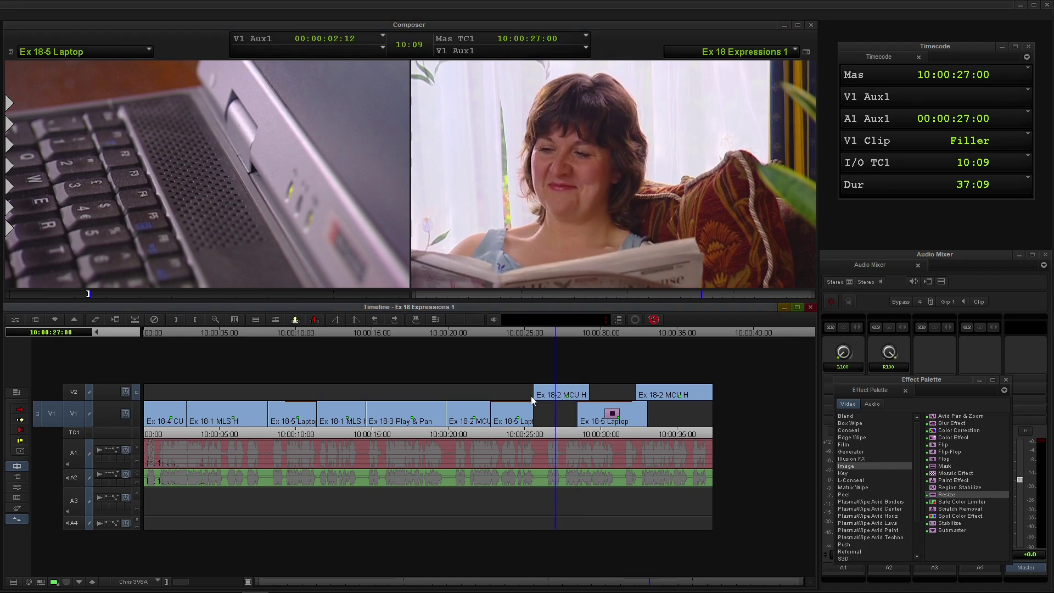
pyautogui.press('space')
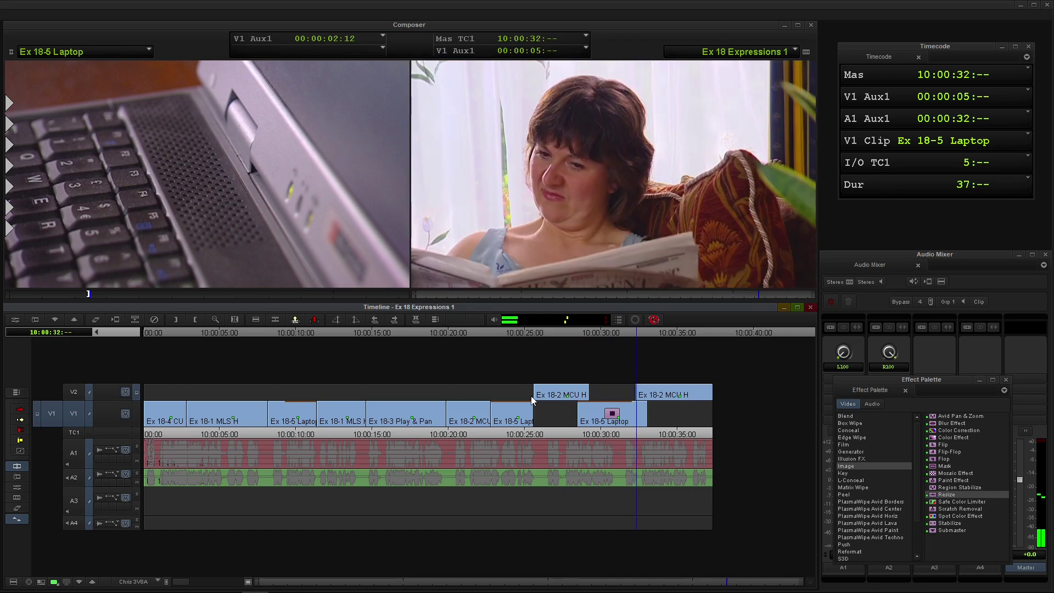
pyautogui.press('space')
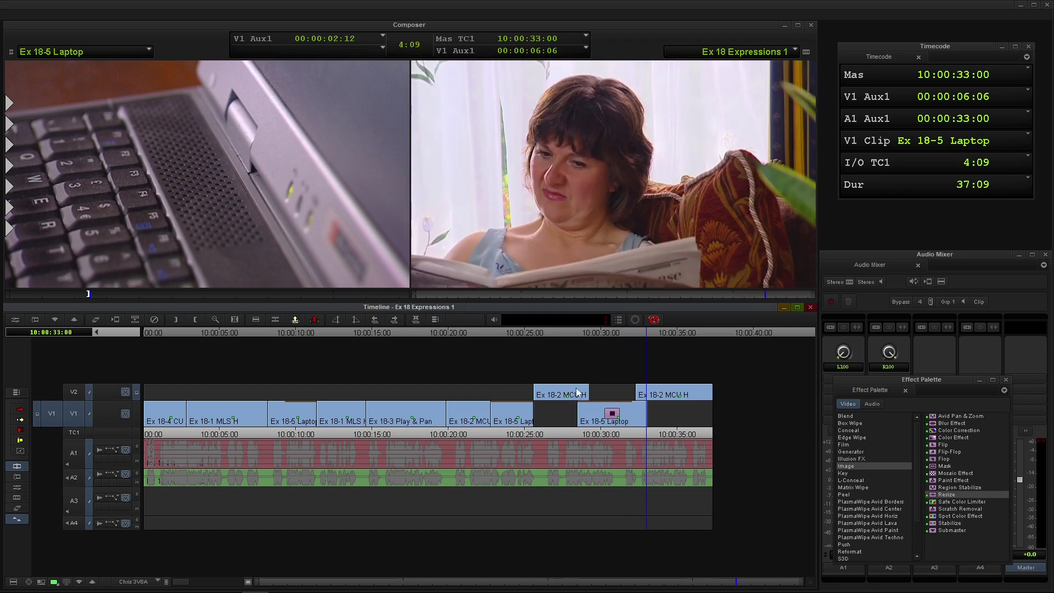
# Step: Play the sequence from 10:00:22:00 to the end, then return to its start
pyautogui.click(479, 398)
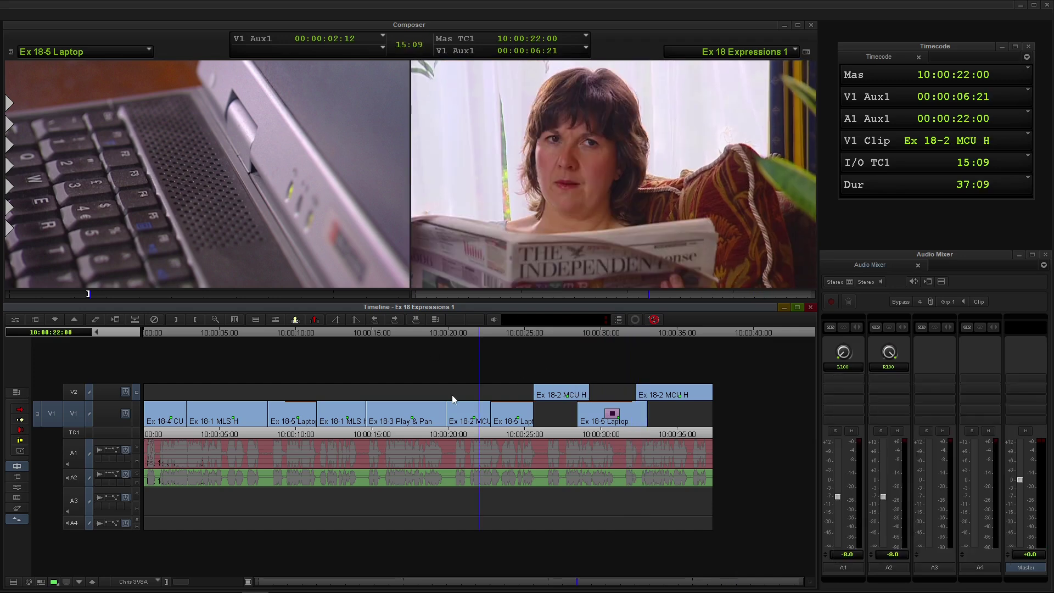
pyautogui.press('space')
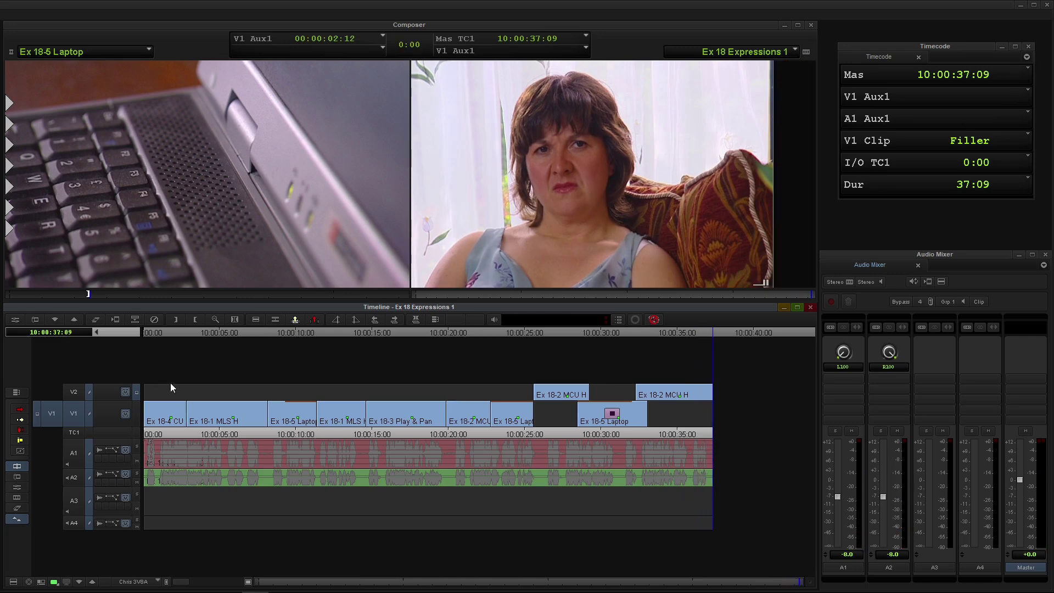
pyautogui.press('Home')
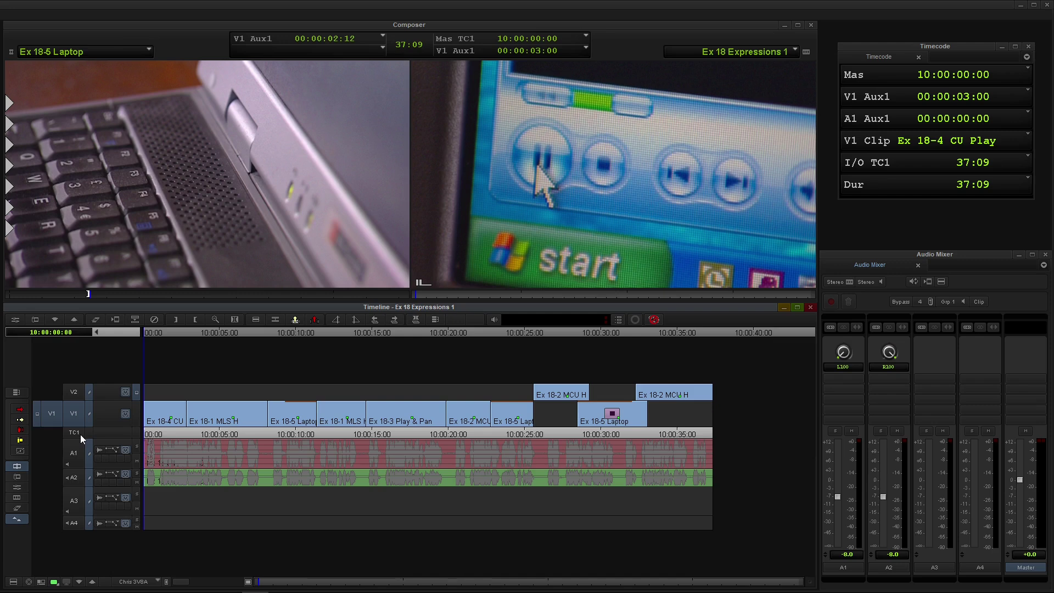
# Step: Open the source monitor's list of loaded clips and sequences
pyautogui.click(755, 51)
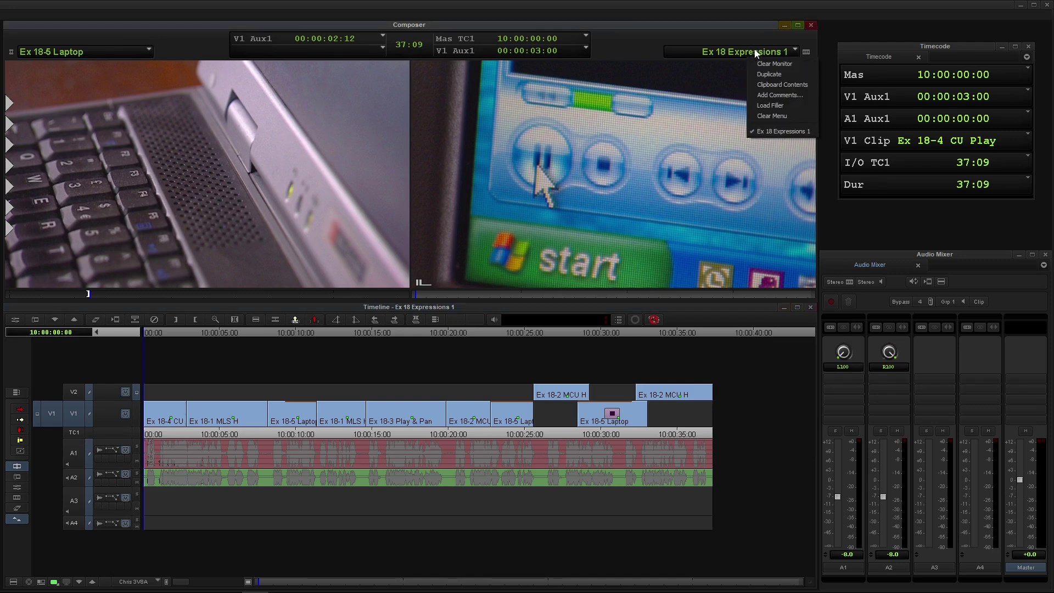
pyautogui.click(49, 51)
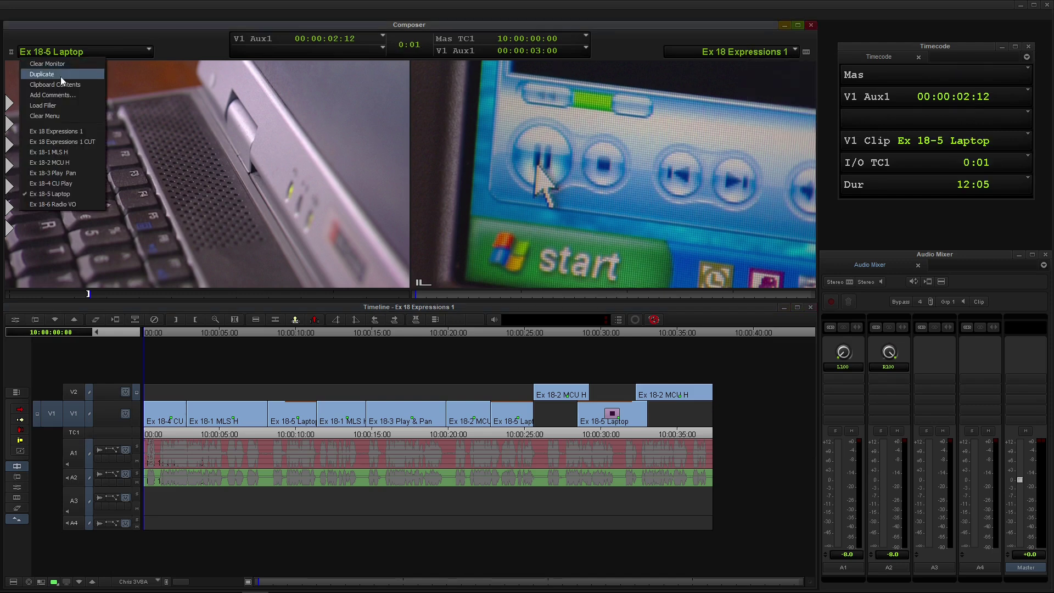